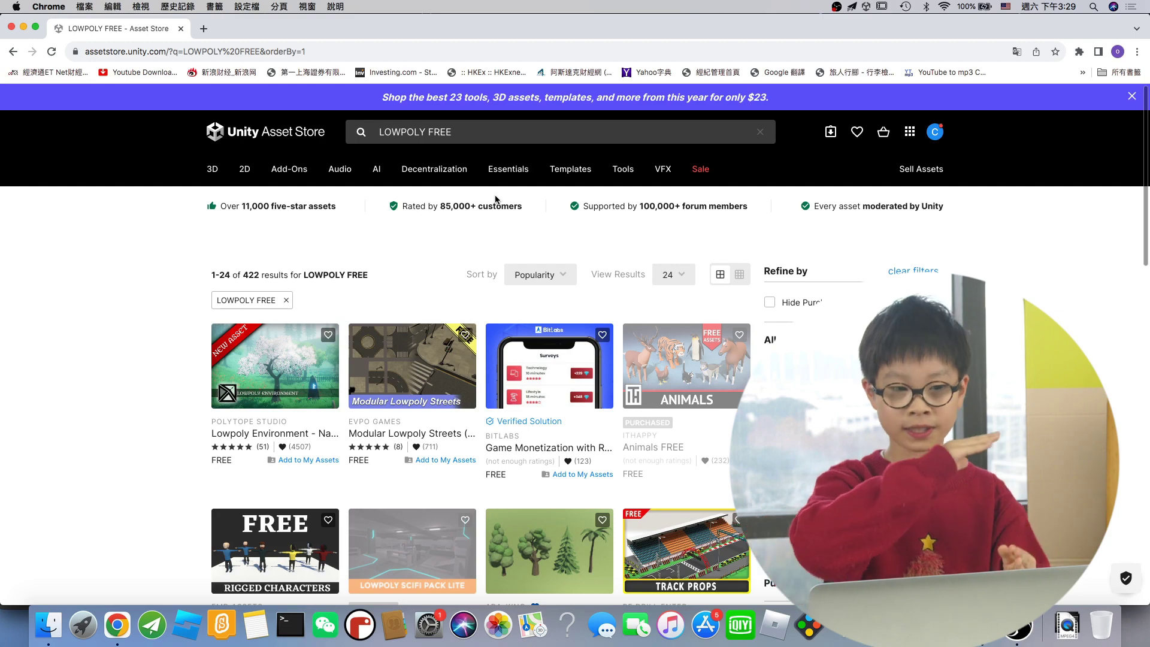
- Look through the LOWPOLY FREE search results and preview the Military FREE asset
scroll(467, 483, "down", 7)
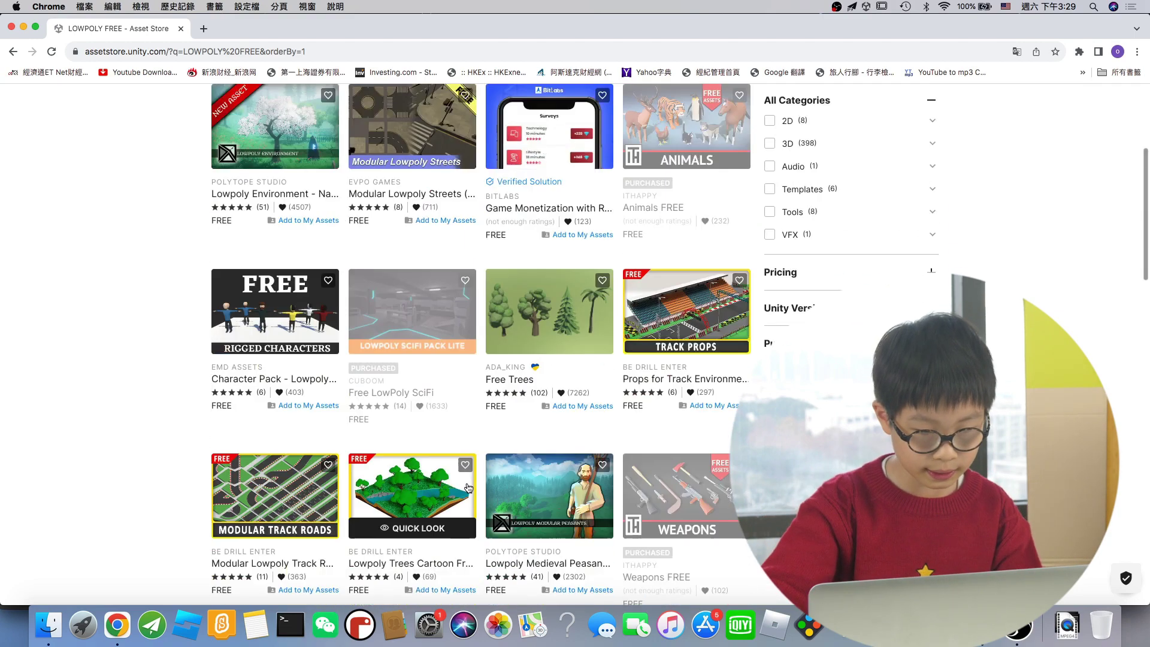
scroll(429, 423, "down", 5)
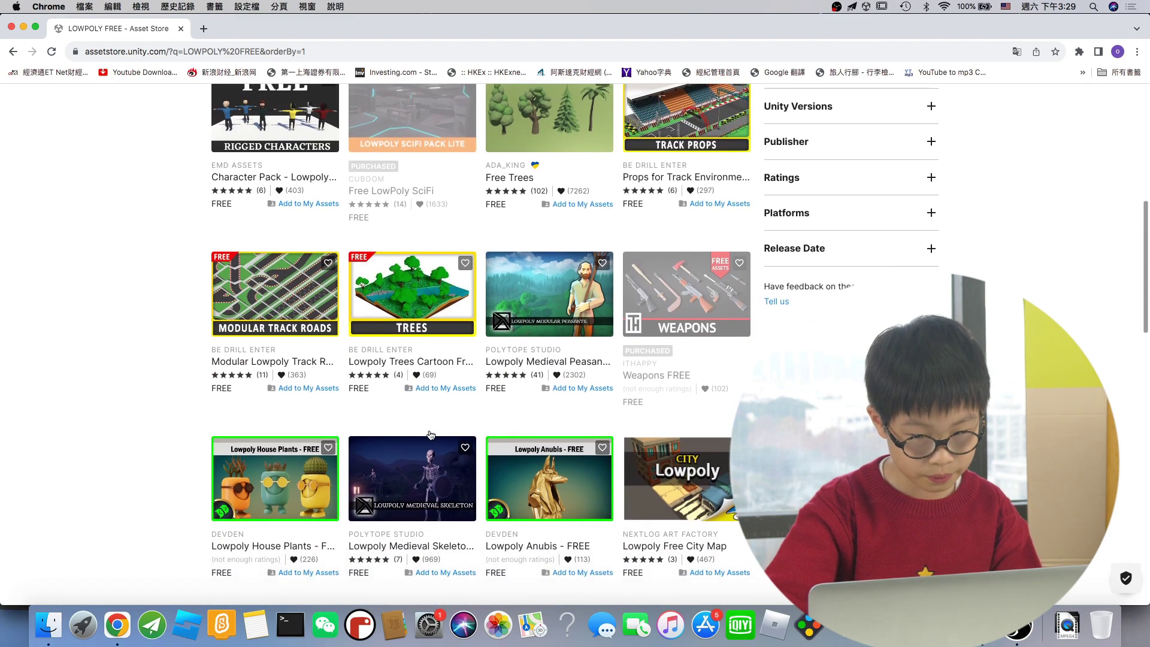
scroll(387, 389, "down", 4)
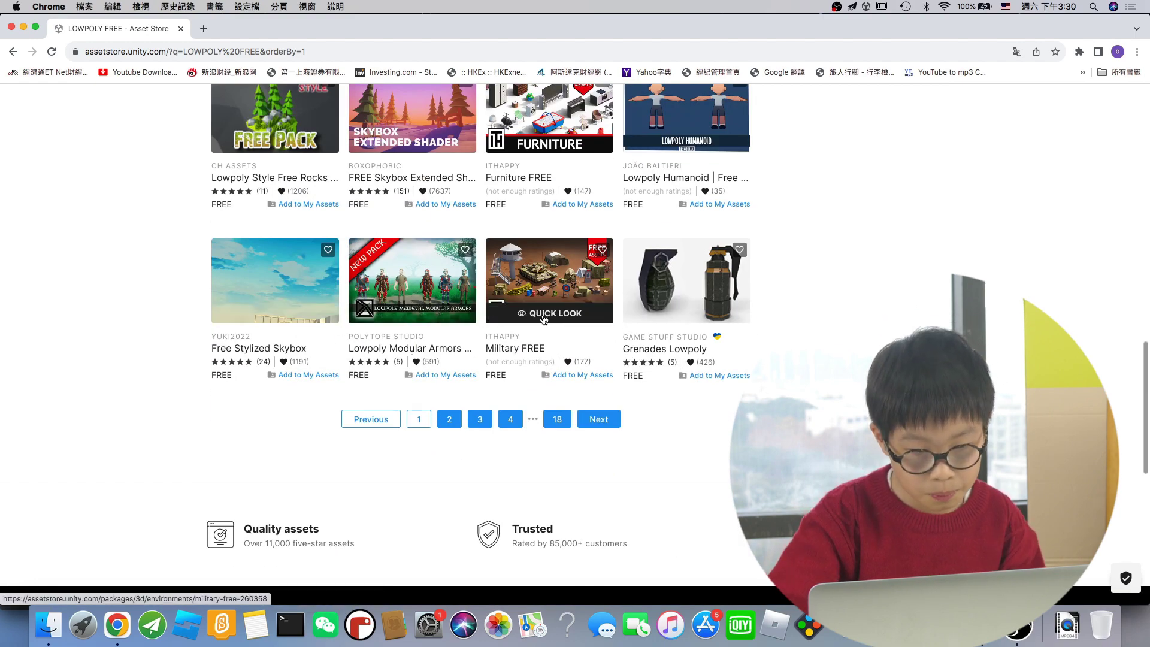
left_click(545, 314)
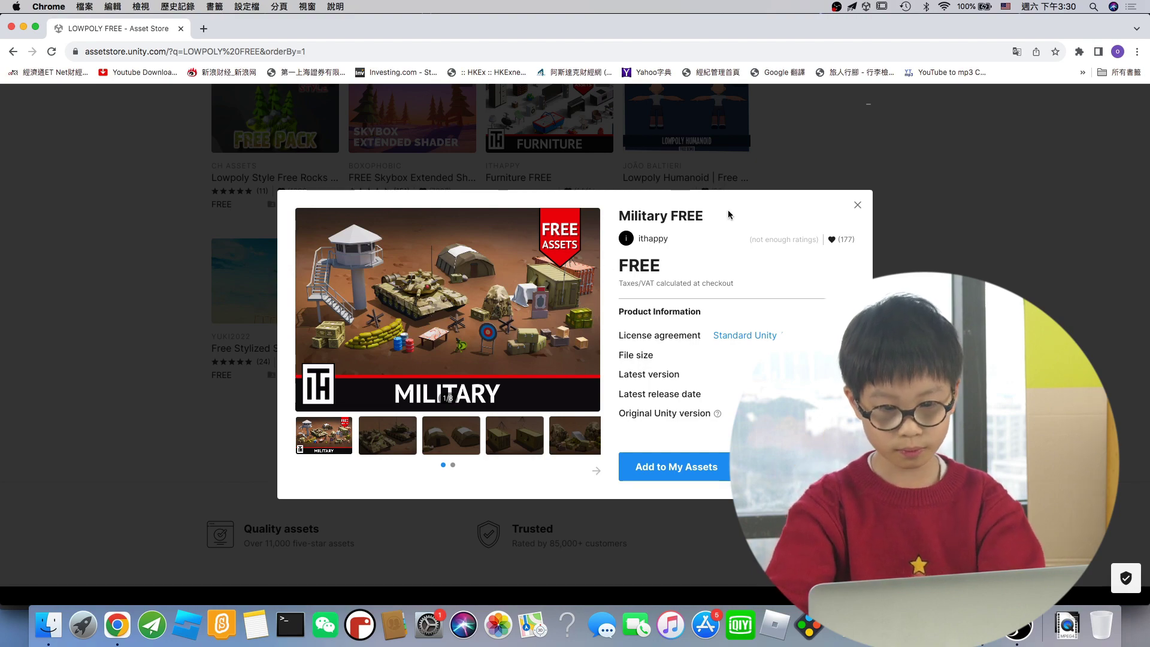
left_click(858, 206)
scroll(610, 232, "down", 10)
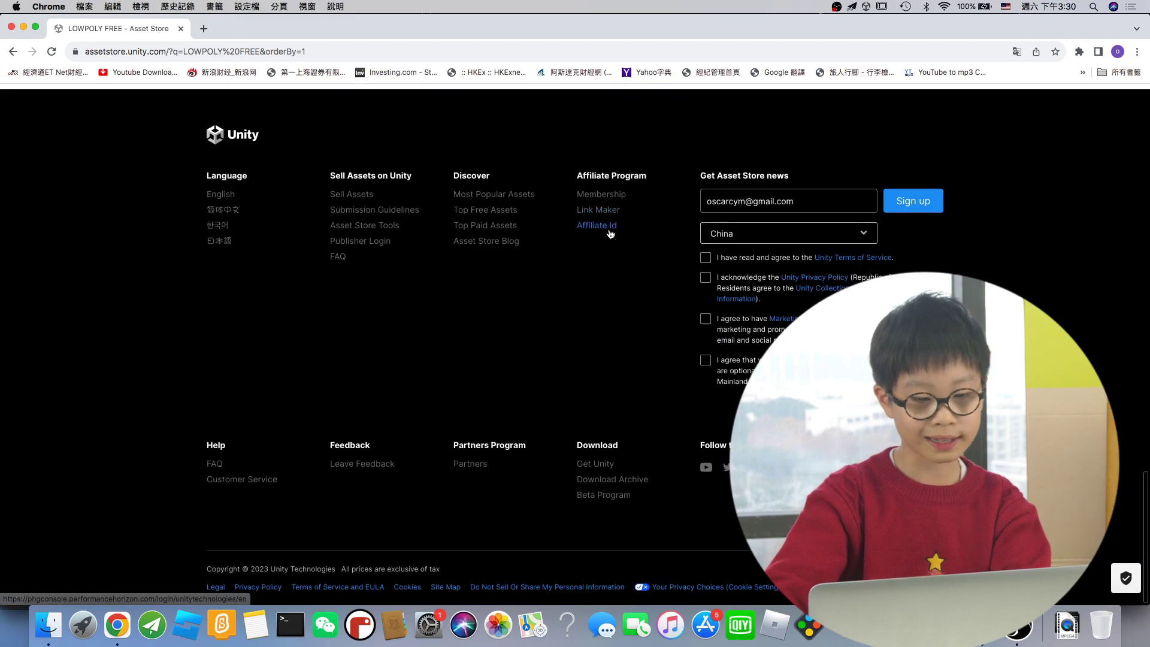
scroll(610, 234, "up", 12)
scroll(609, 232, "up", 15)
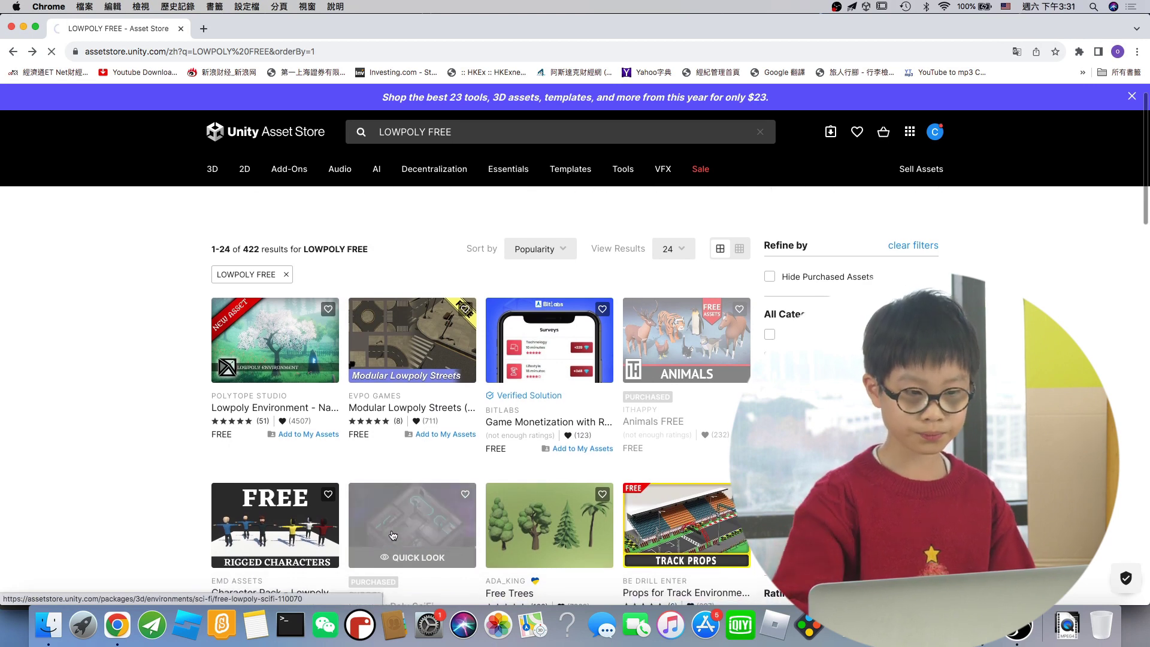
- Open the Free LowPoly SciFi asset page and send the package to the Unity editor
left_click(393, 535)
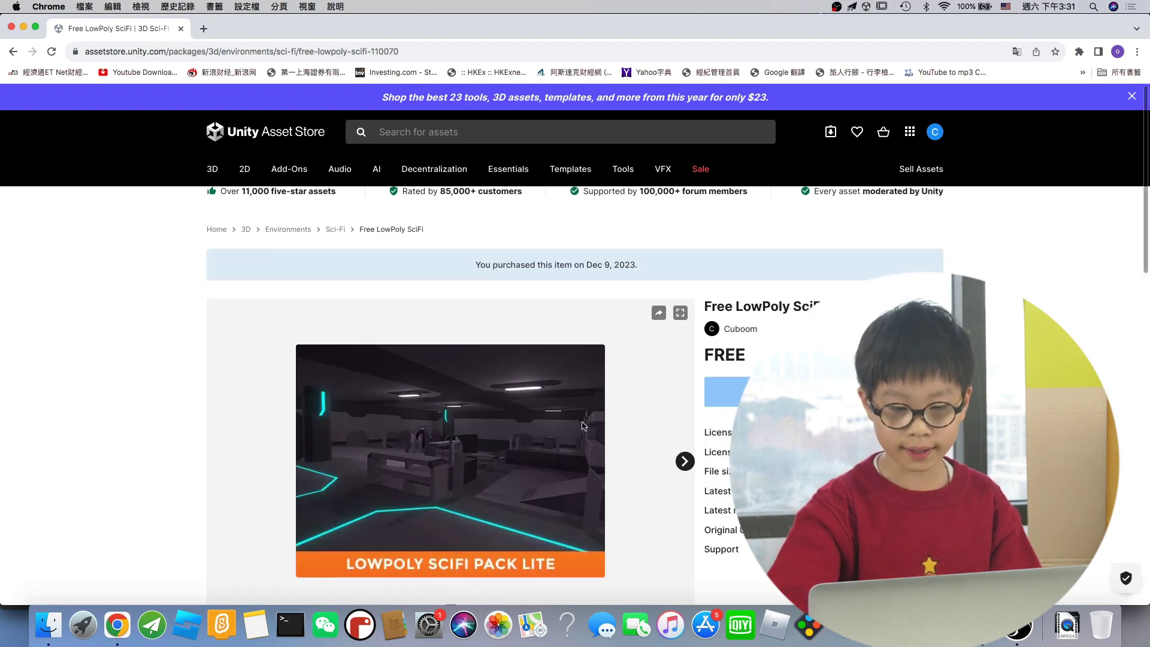
scroll(761, 373, "down", 2)
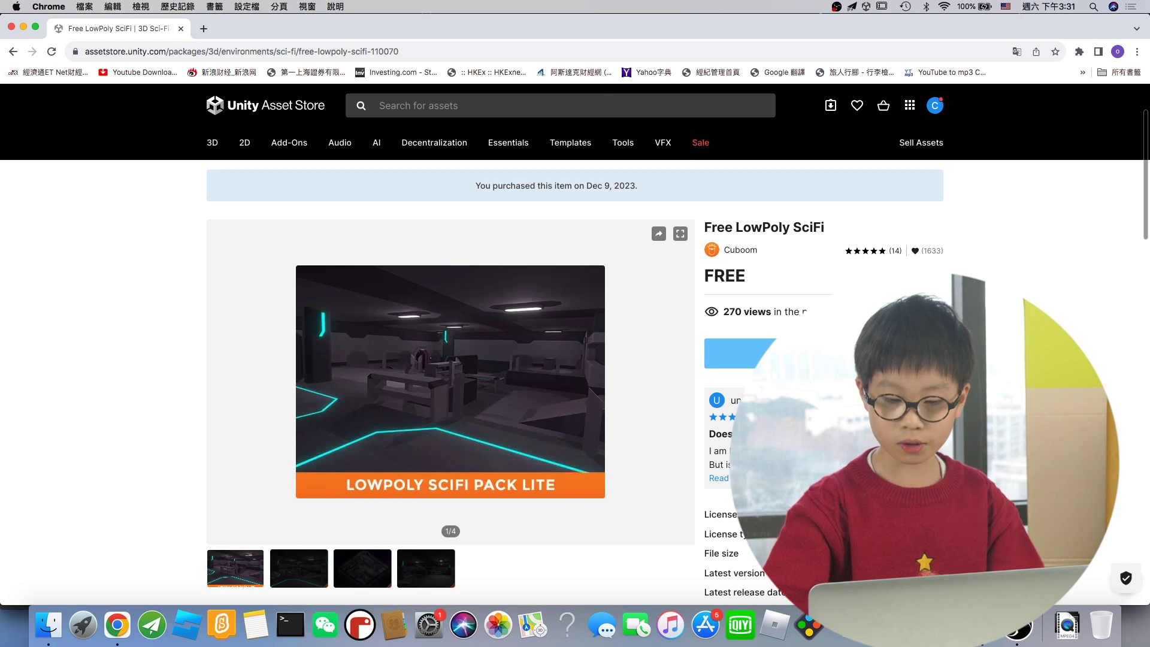
left_click(743, 353)
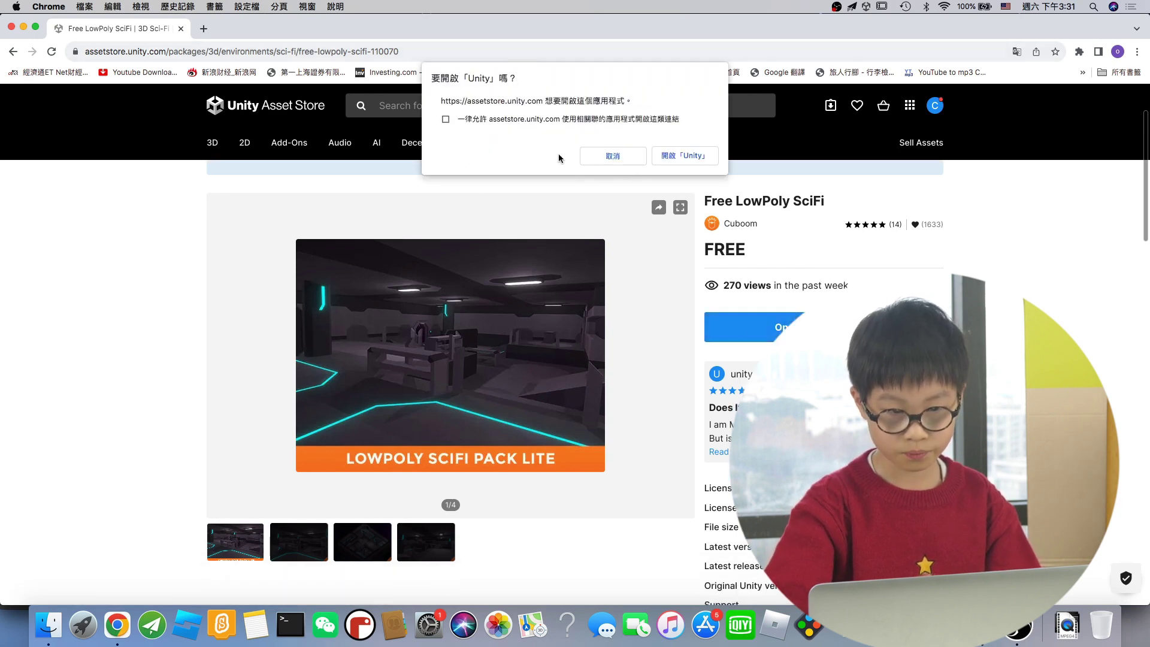
left_click(662, 155)
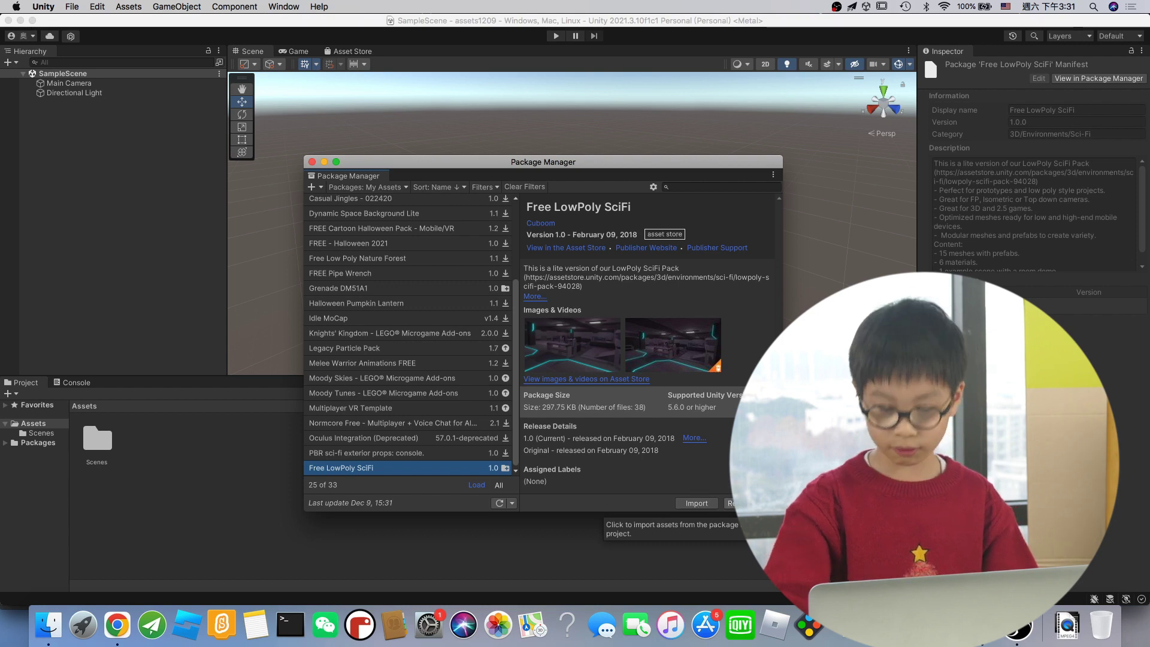
- Import all of the Free LowPoly SciFi package into the project and close the Package Manager
left_click(705, 504)
left_click(596, 539)
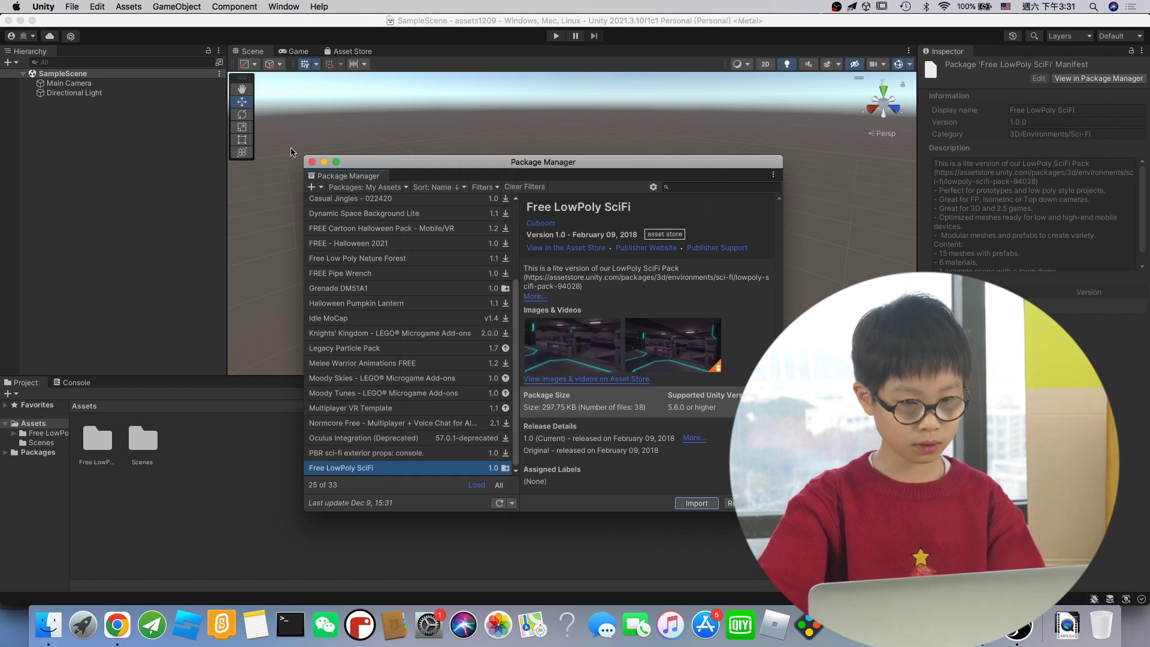
left_click(312, 162)
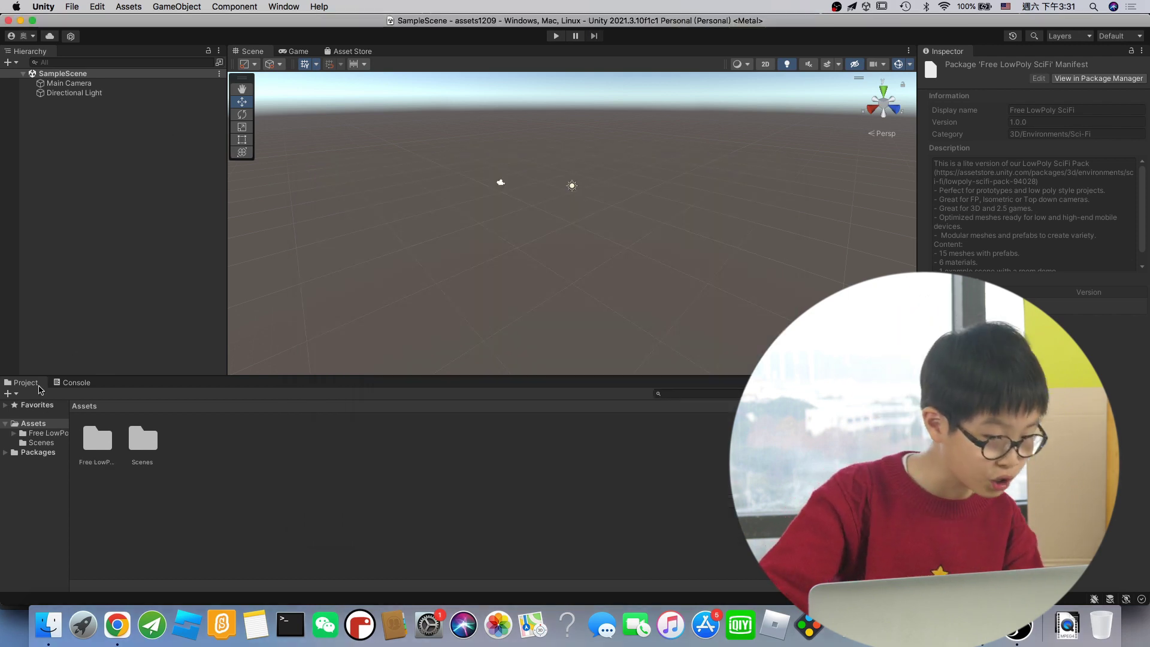
- Open DemoScene from the Scenes folder of the Free LowPoly SciFi Pack
left_click(35, 435)
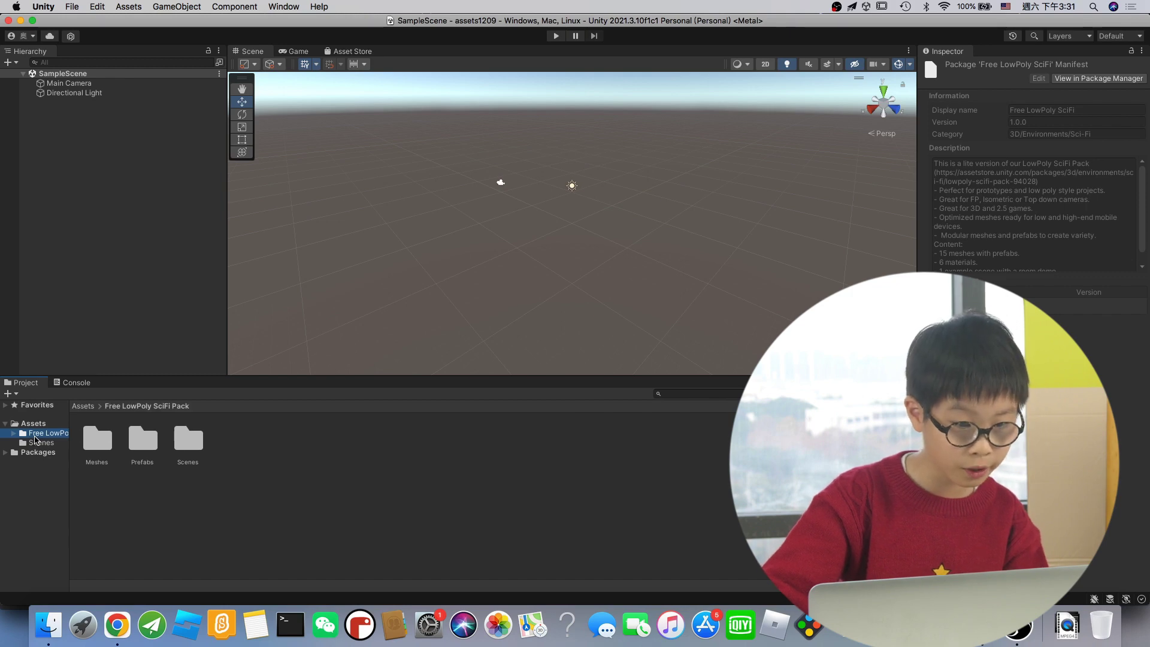
left_click(97, 441)
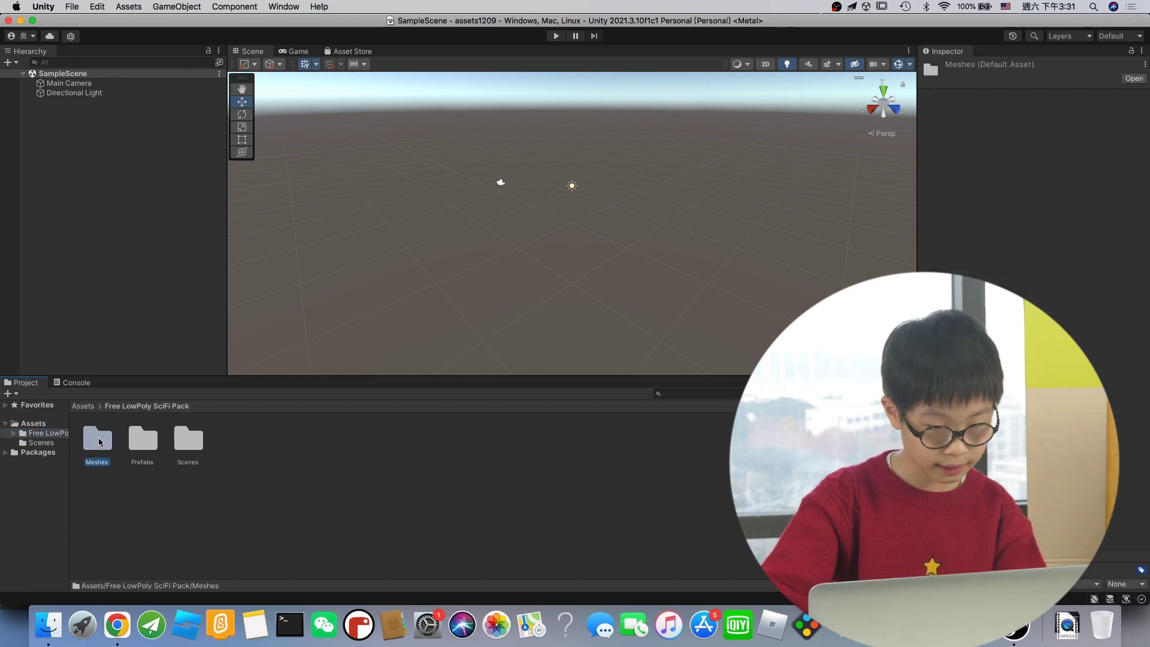
double_click(144, 442)
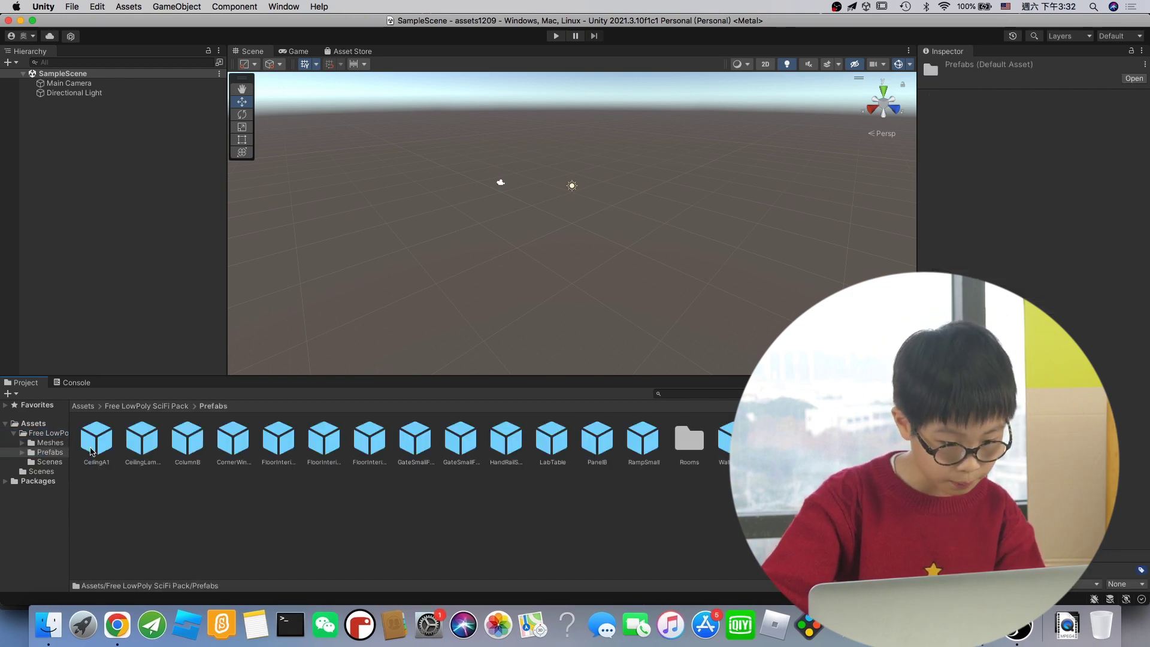
left_click(29, 462)
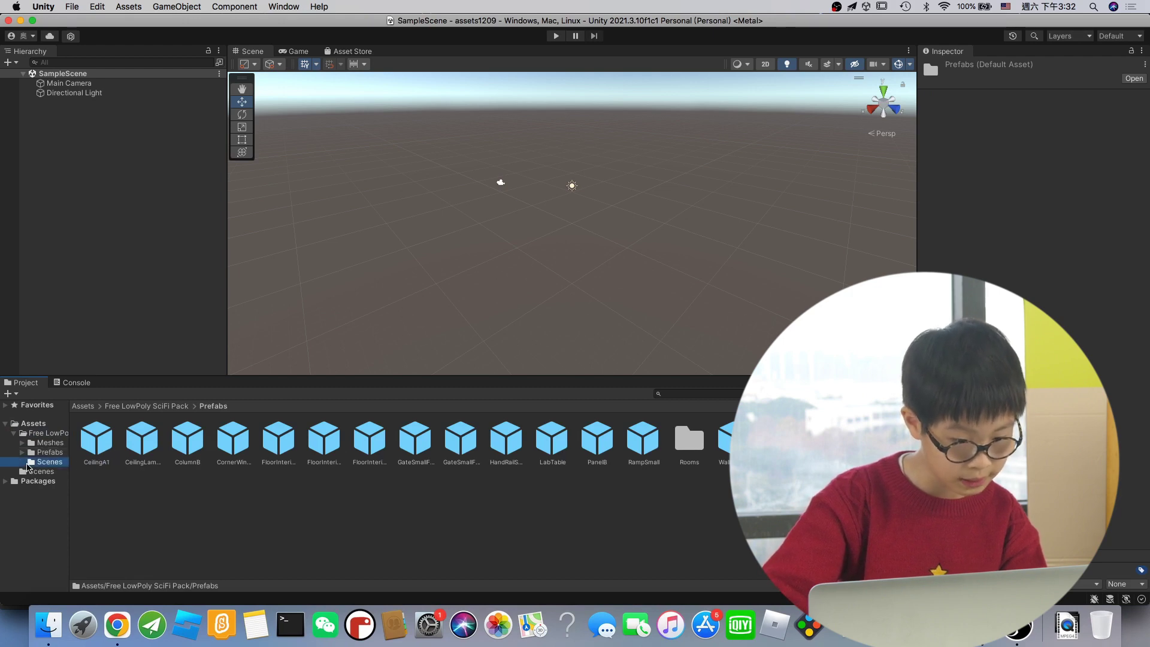
left_click_drag(116, 454, 328, 341)
double_click(114, 440)
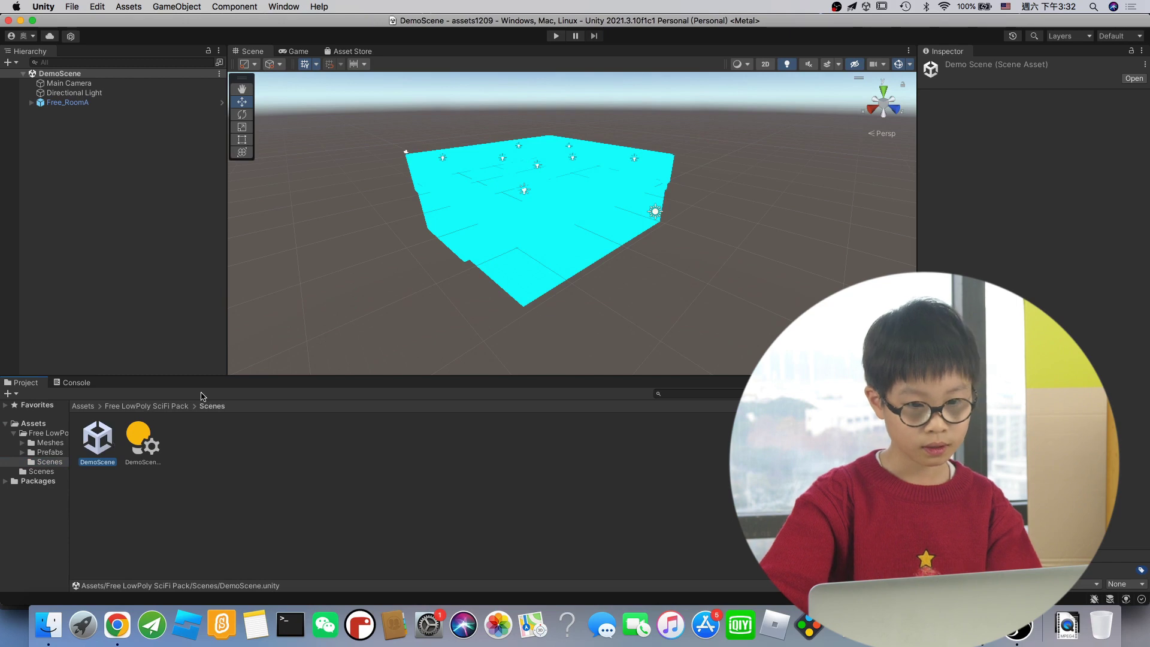
- Examine the demo room from above and inside in a maximized Scene view, and restore the normal layout
left_click_drag(311, 275, 325, 246, "alt")
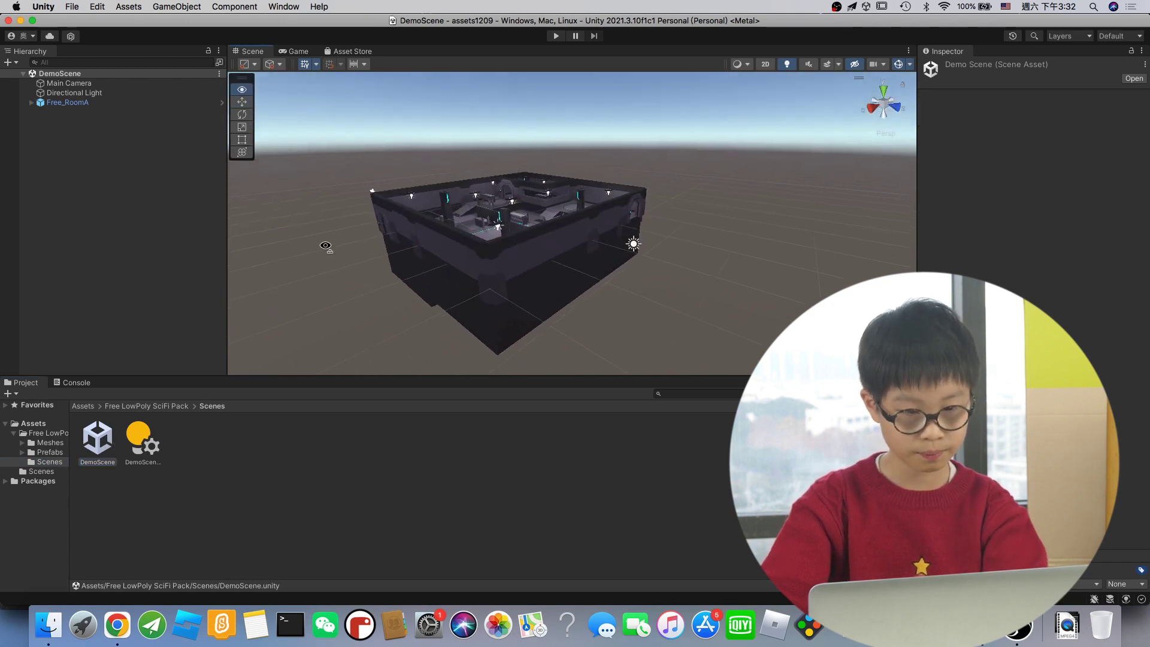
left_click_drag(325, 246, 326, 239, "alt")
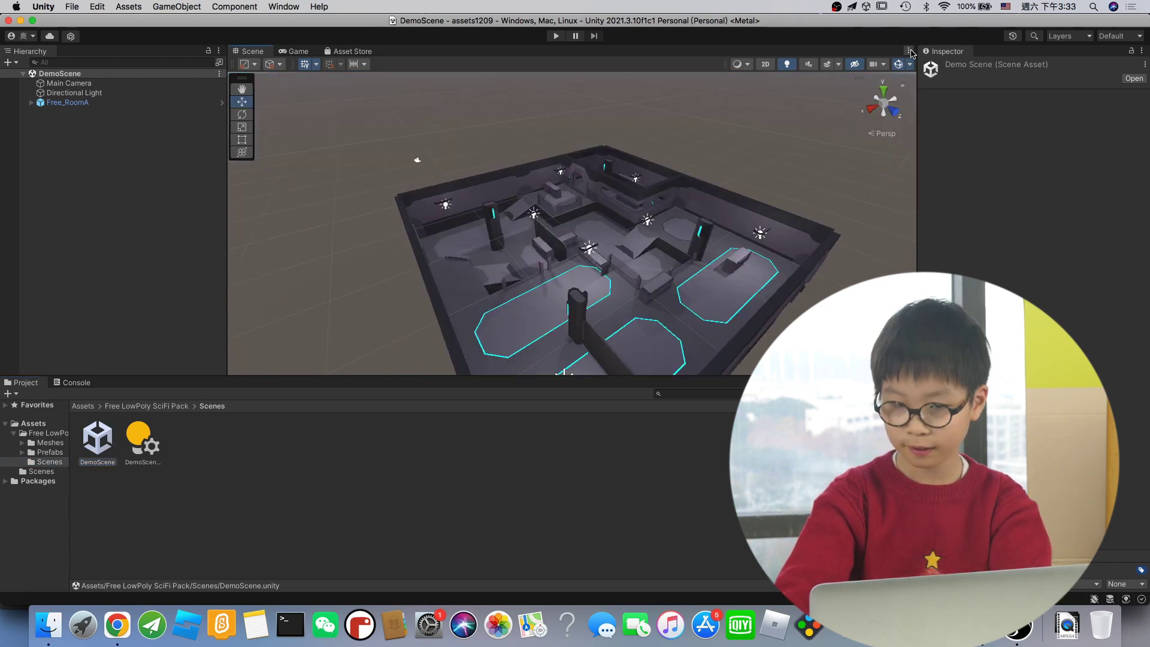
left_click(910, 53)
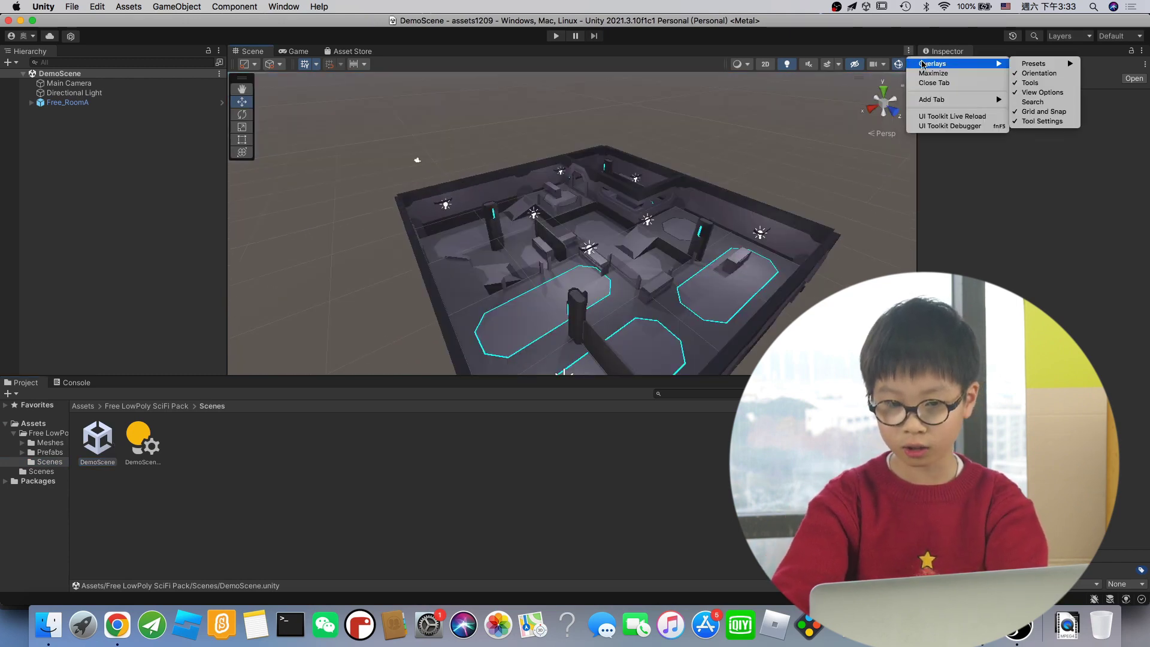
left_click(933, 73)
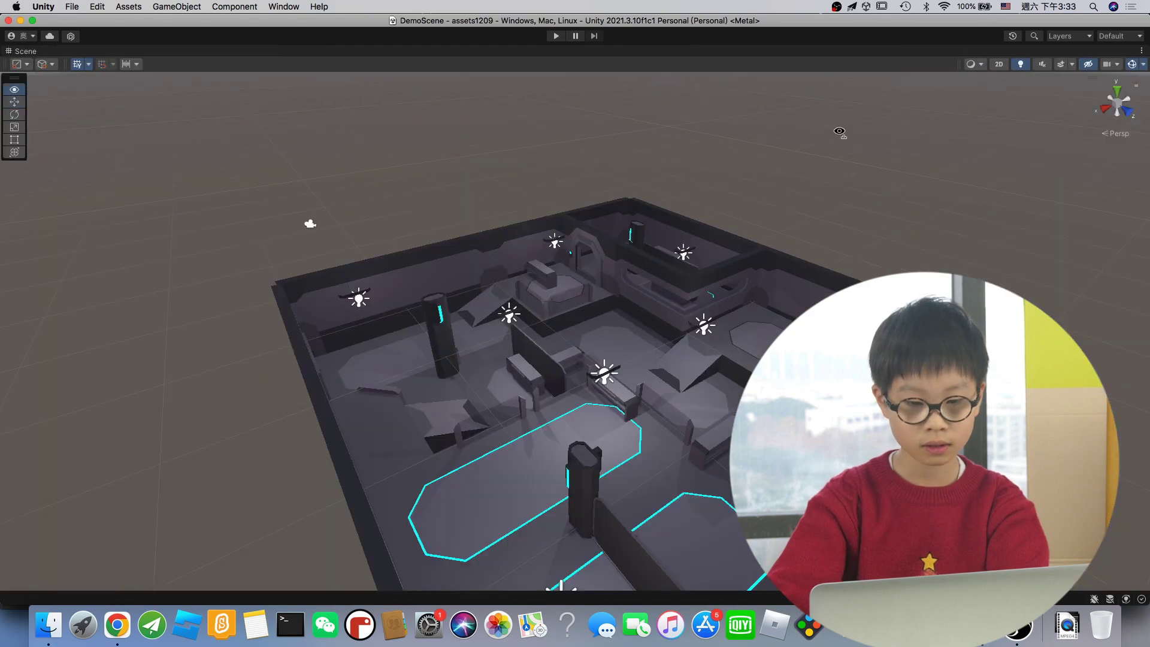
right_click_drag(839, 131, 136, 63)
key("w")
key("w")
key("w")
key("w")
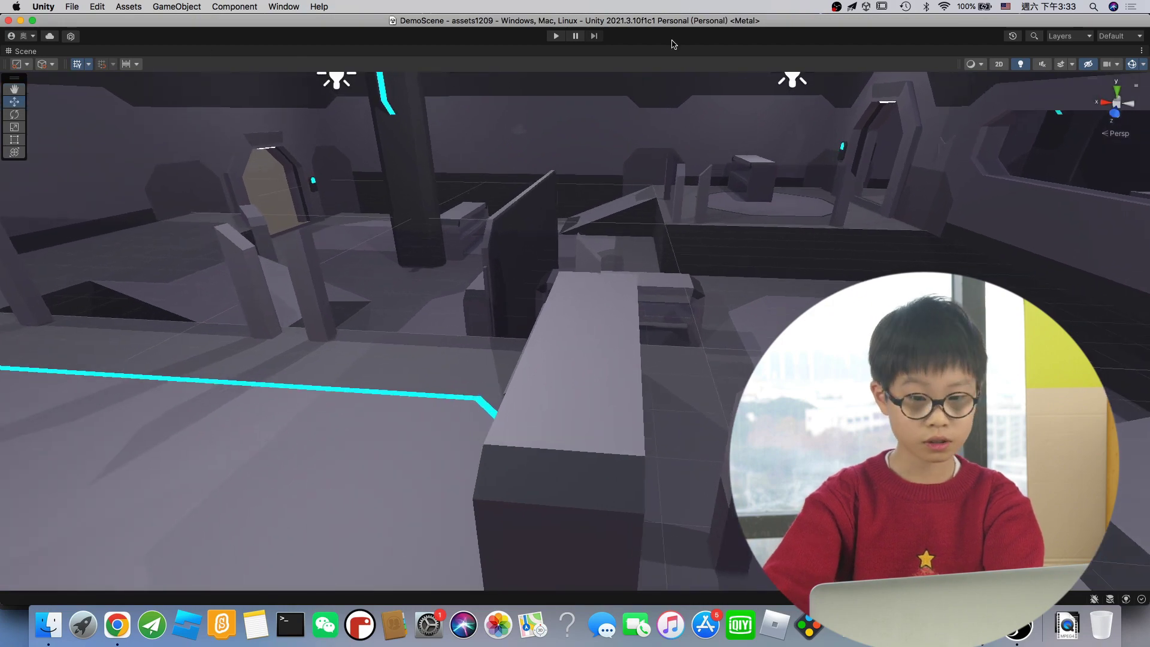
left_click(1142, 52)
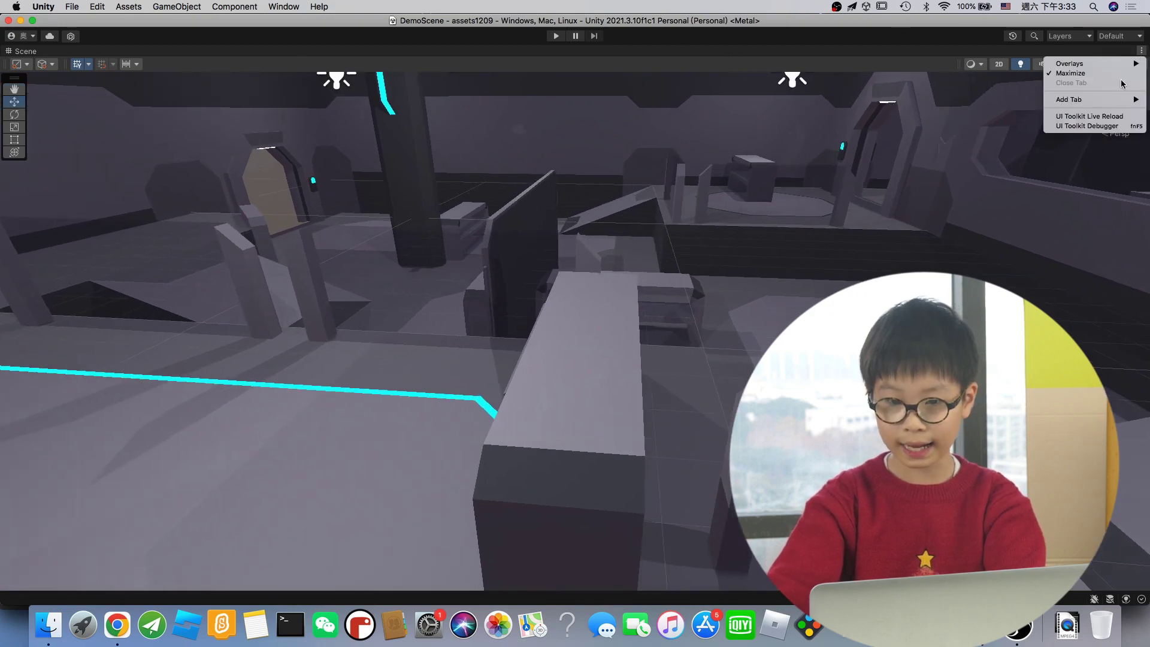
left_click(1073, 61)
right_click_drag(828, 159, 213, 204)
- Add a Capsule to the scene and move it inside the room to about X 3.19, Y 0.95, Z -18.36
right_click(178, 208)
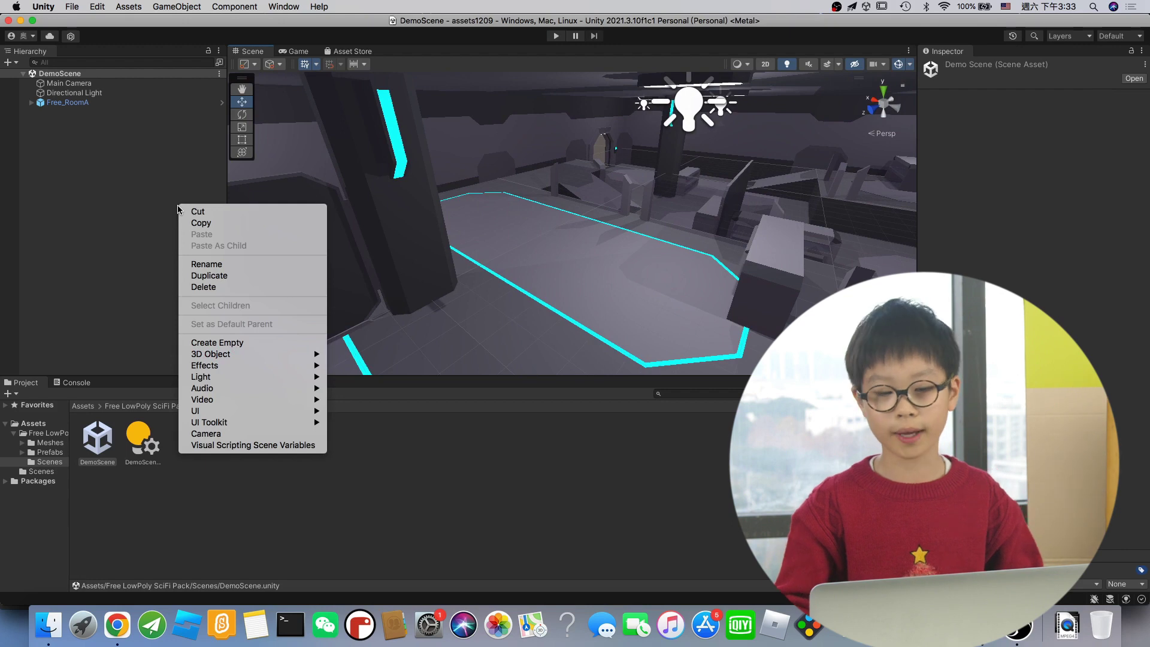
mouse_move(232, 357)
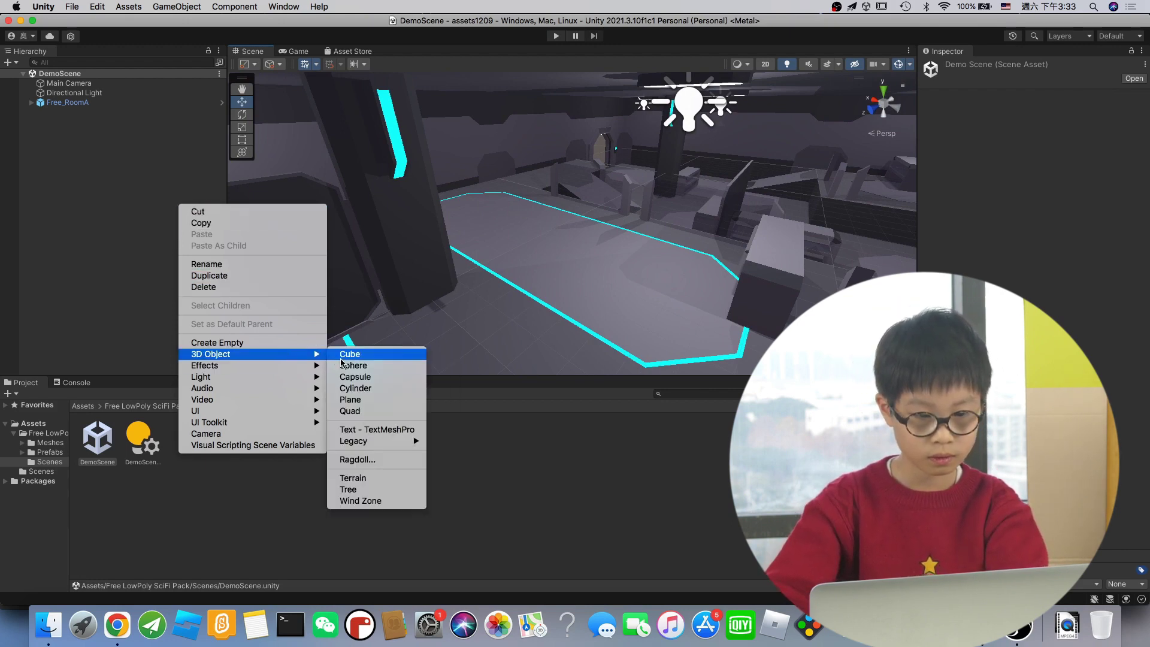
left_click(348, 381)
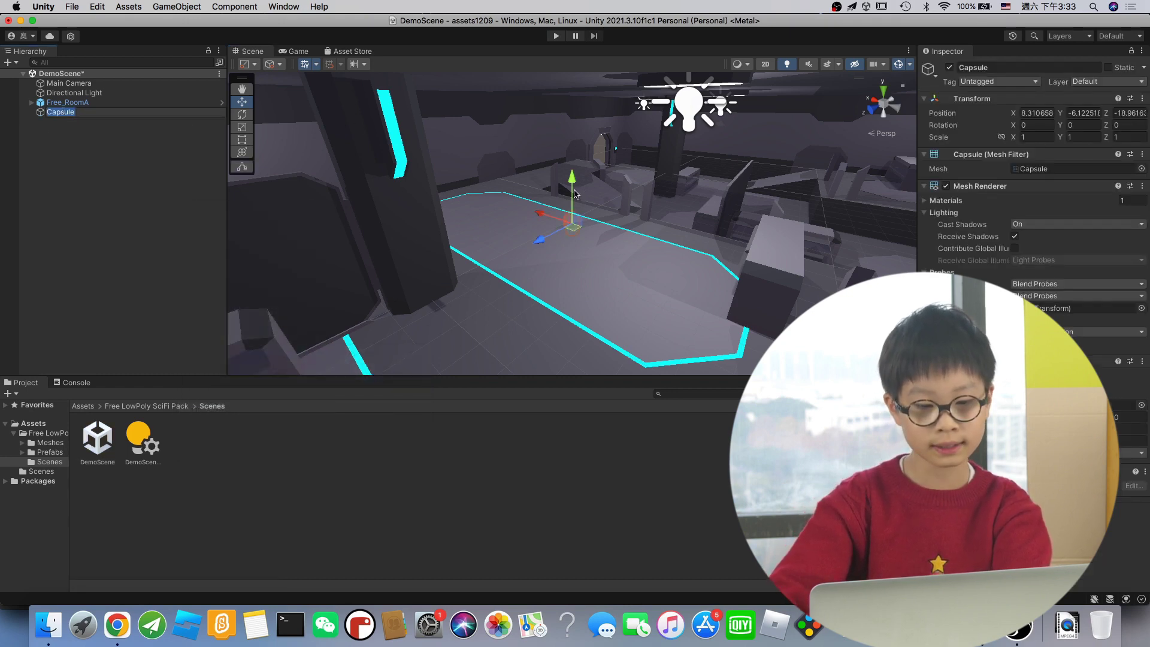
left_click_drag(571, 193, 575, 96)
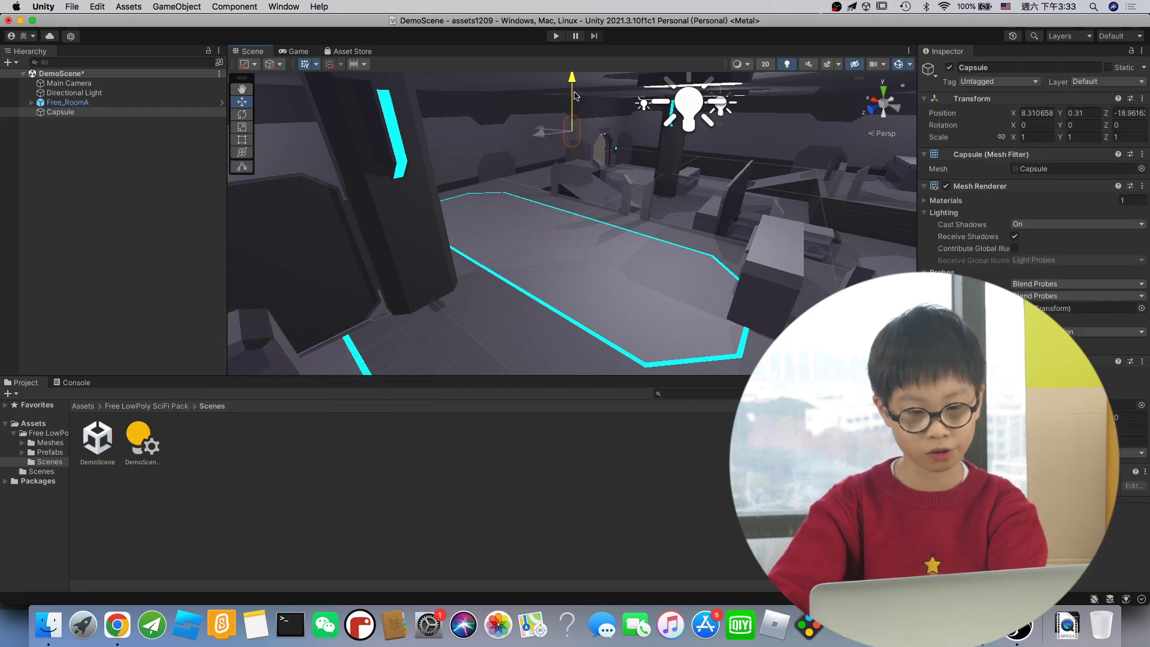
left_click_drag(537, 131, 606, 149)
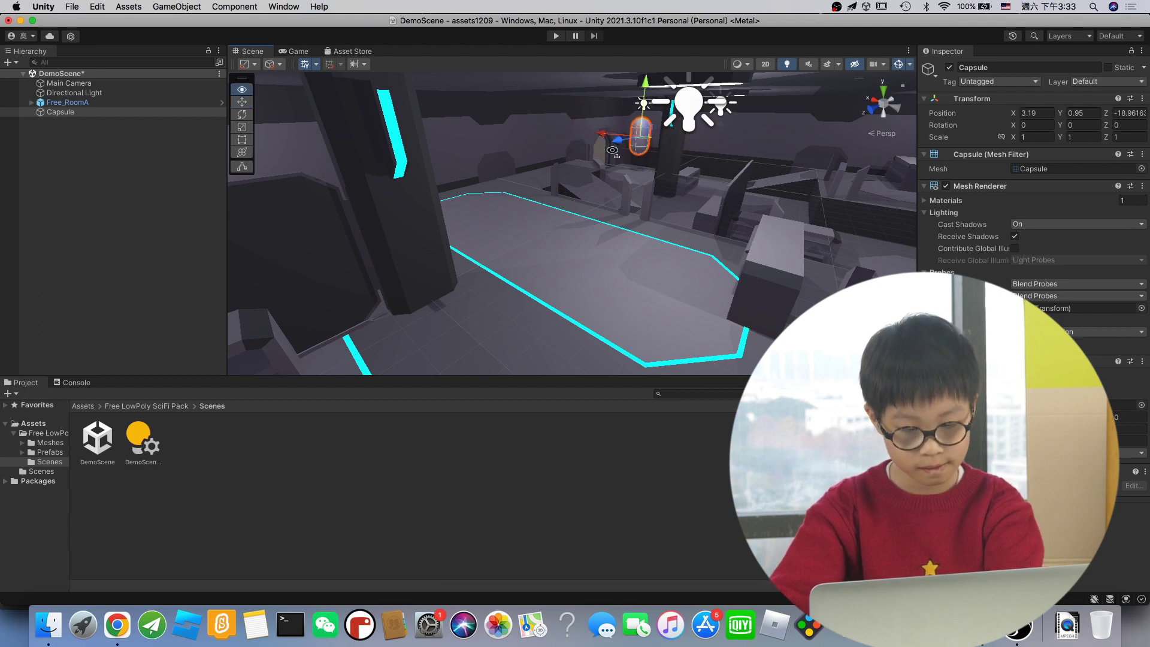
right_click_drag(611, 148, 661, 109)
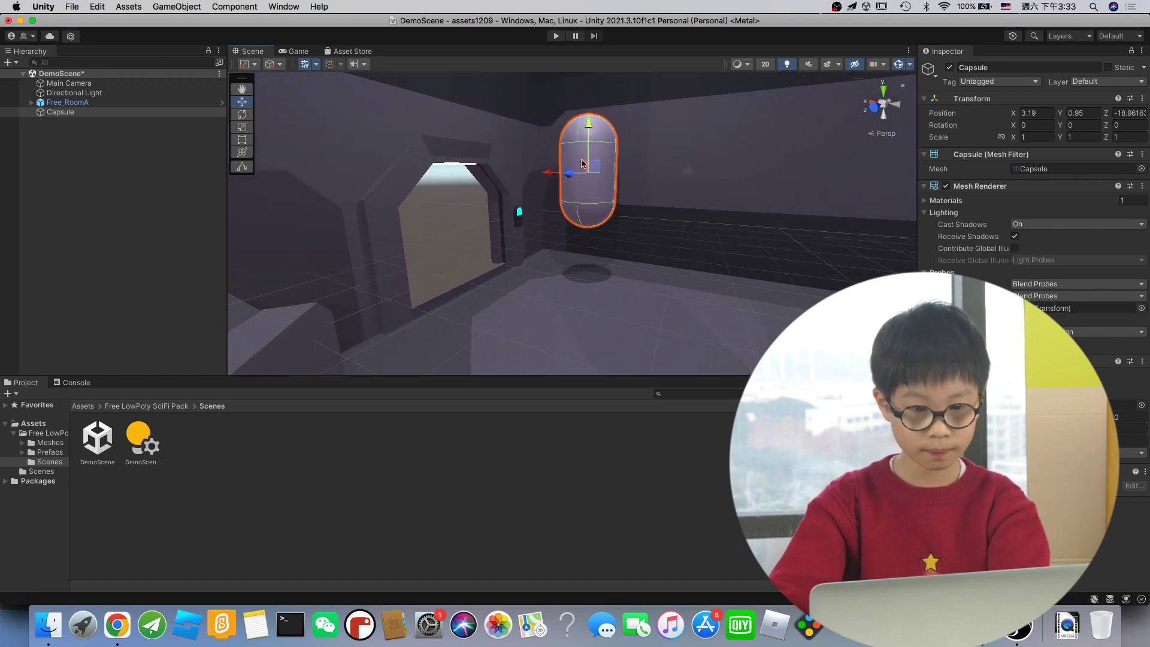
left_click_drag(571, 180, 557, 180)
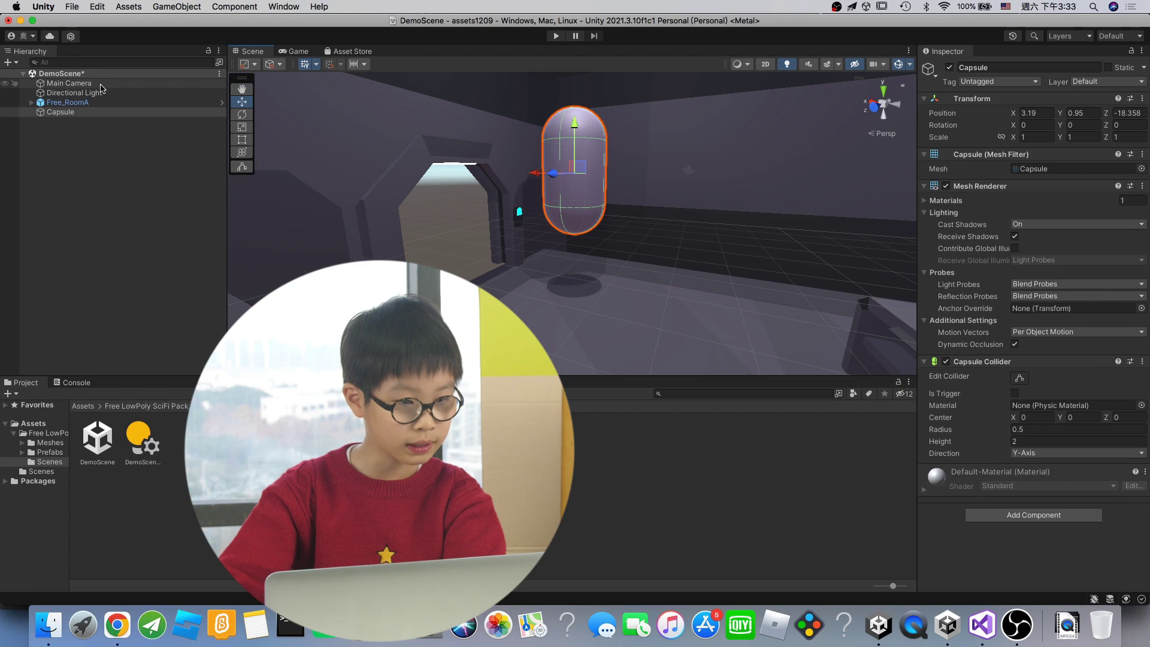
- Make the Main Camera a child of the Capsule
left_click_drag(75, 83, 94, 114)
right_click(121, 102)
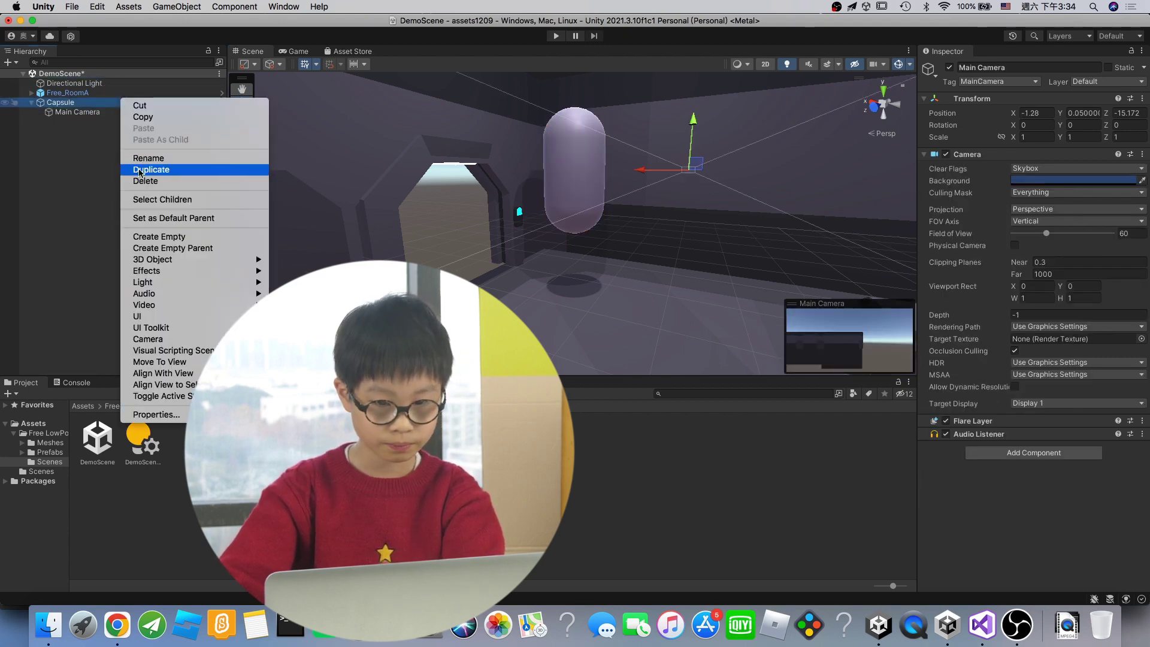
left_click(337, 120)
- Move the Main Camera into the capsule's head, at about X 0.014, Y 0.535, Z 0.13 relative to the capsule
left_click_drag(337, 121, 323, 201, "alt")
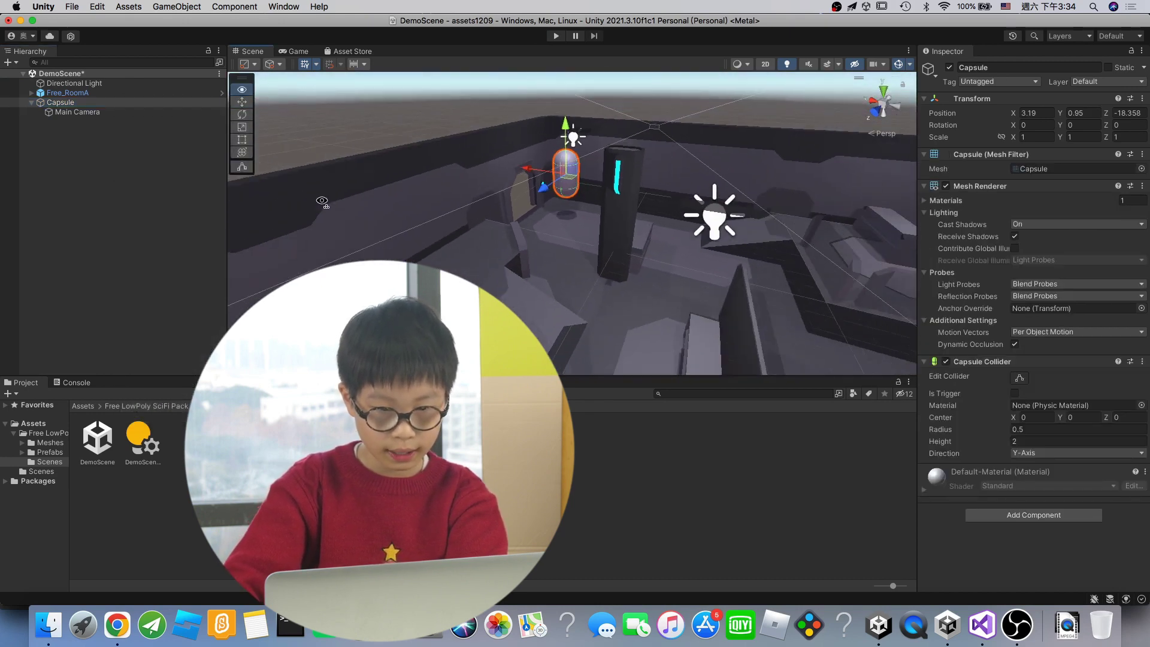
scroll(311, 210, "down", 15)
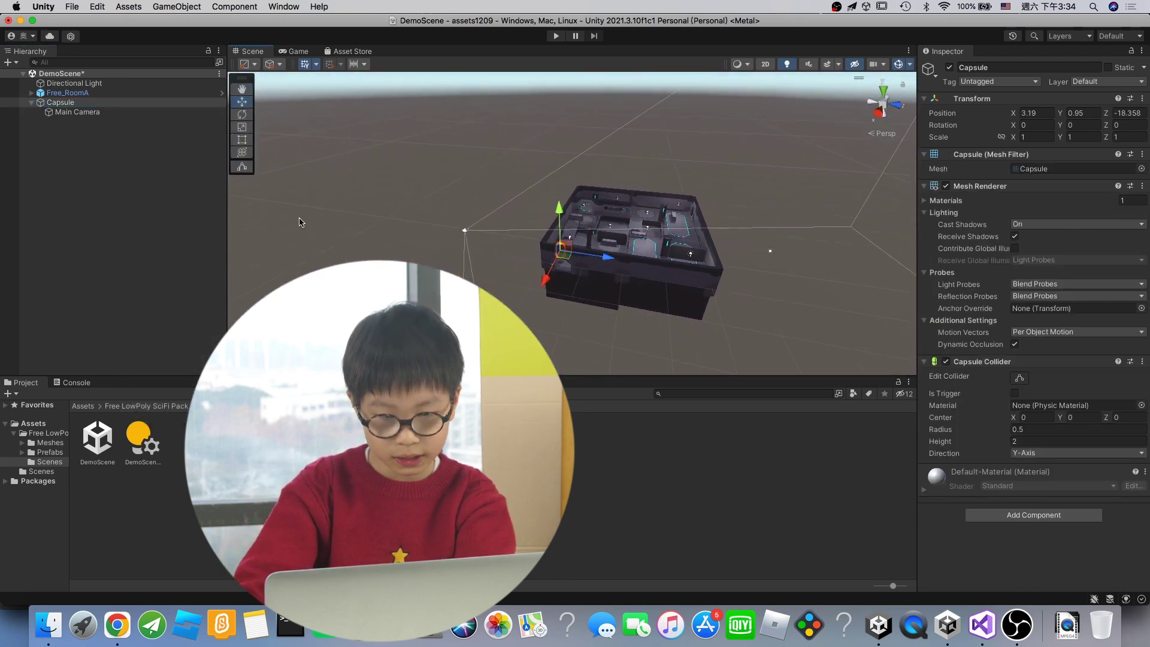
left_click(466, 232)
left_click_drag(508, 244, 653, 247)
scroll(634, 247, "up", 10)
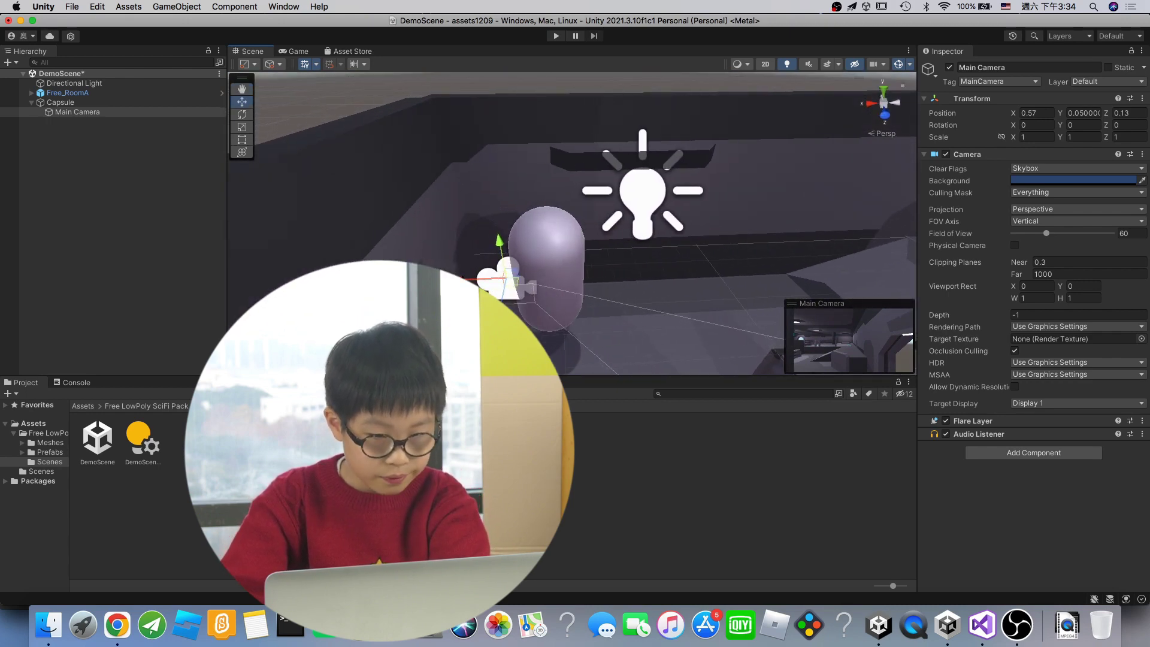
mouse_move(507, 275)
left_mouse_down()
mouse_move(498, 277)
mouse_move(542, 269)
mouse_move(541, 224)
mouse_move(498, 253)
left_mouse_up()
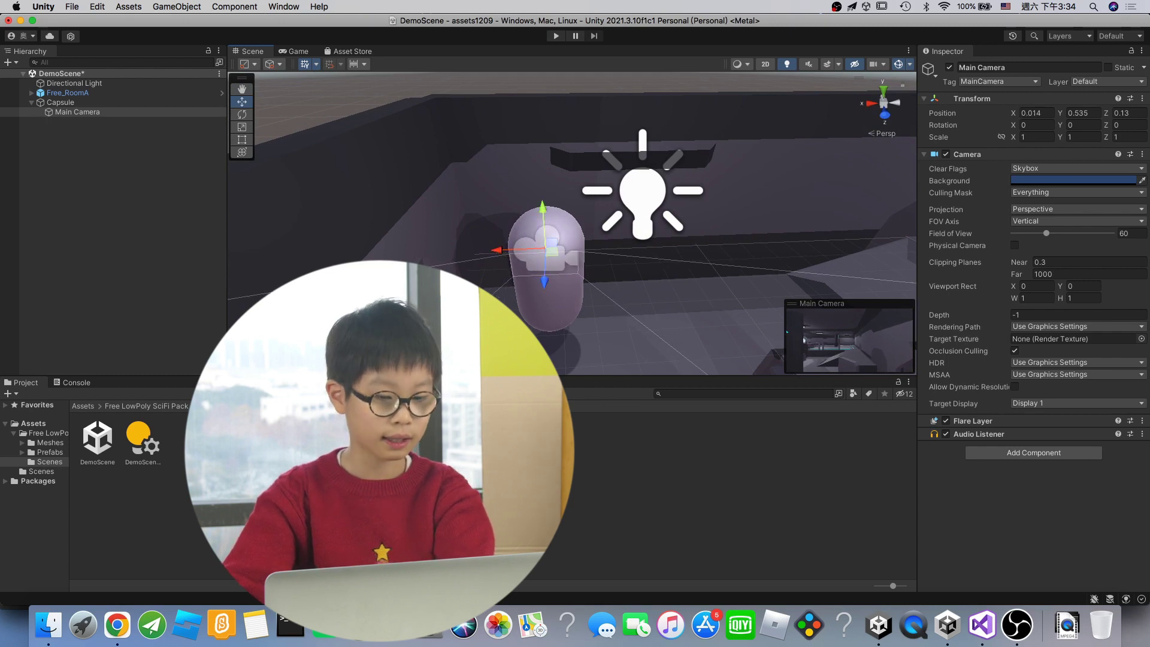
- Create a C# script named playercontroller in the sci-fi pack's Scenes folder and open it in Visual Studio
right_click(406, 446)
mouse_move(443, 300)
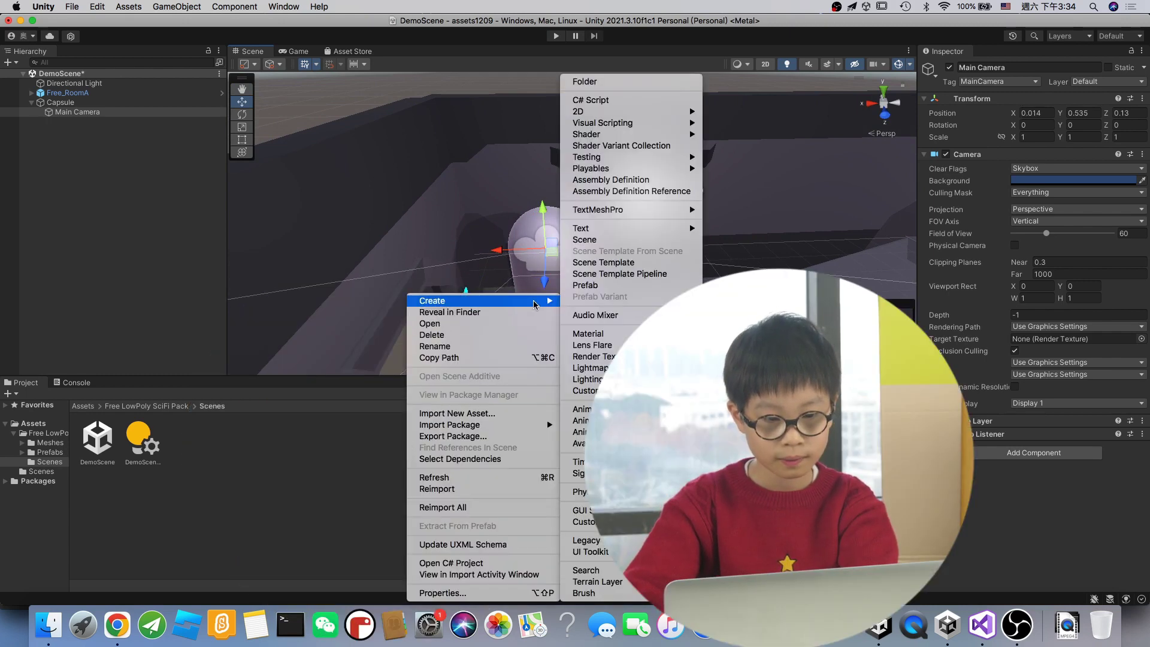
left_click(590, 100)
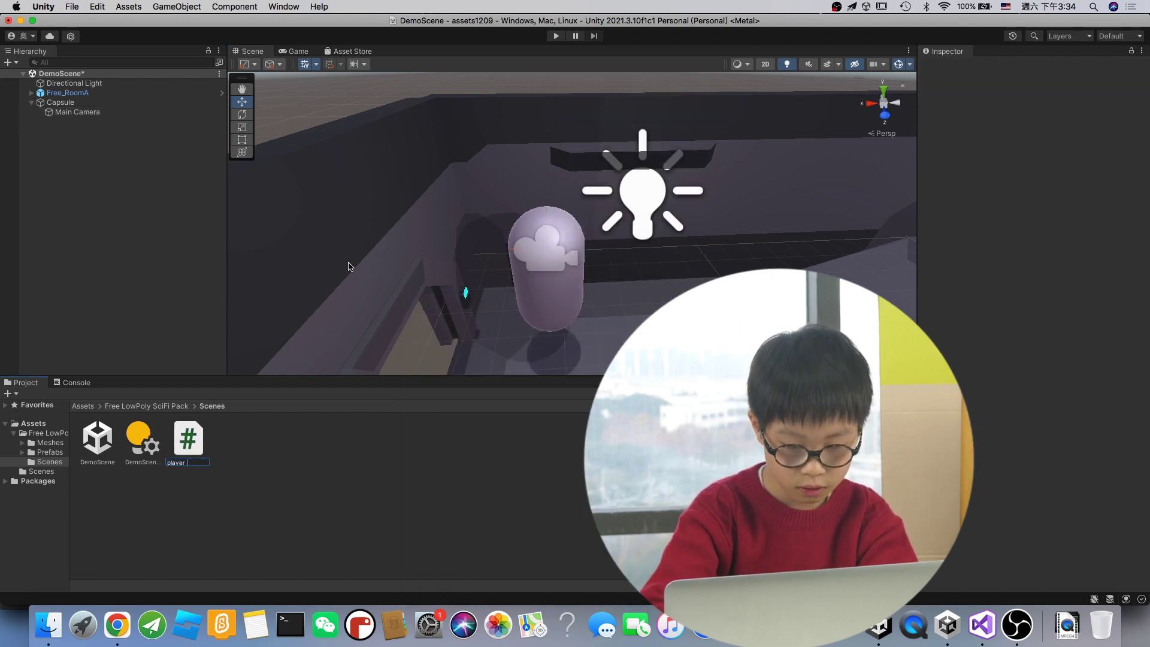
type("t")
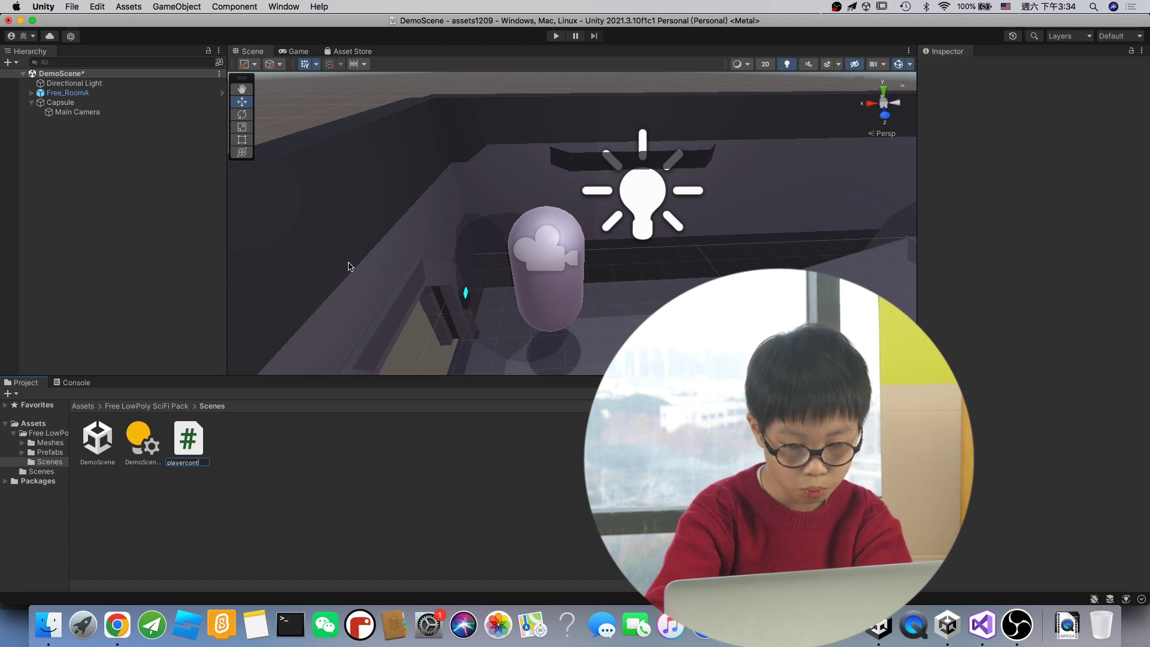
type("roller")
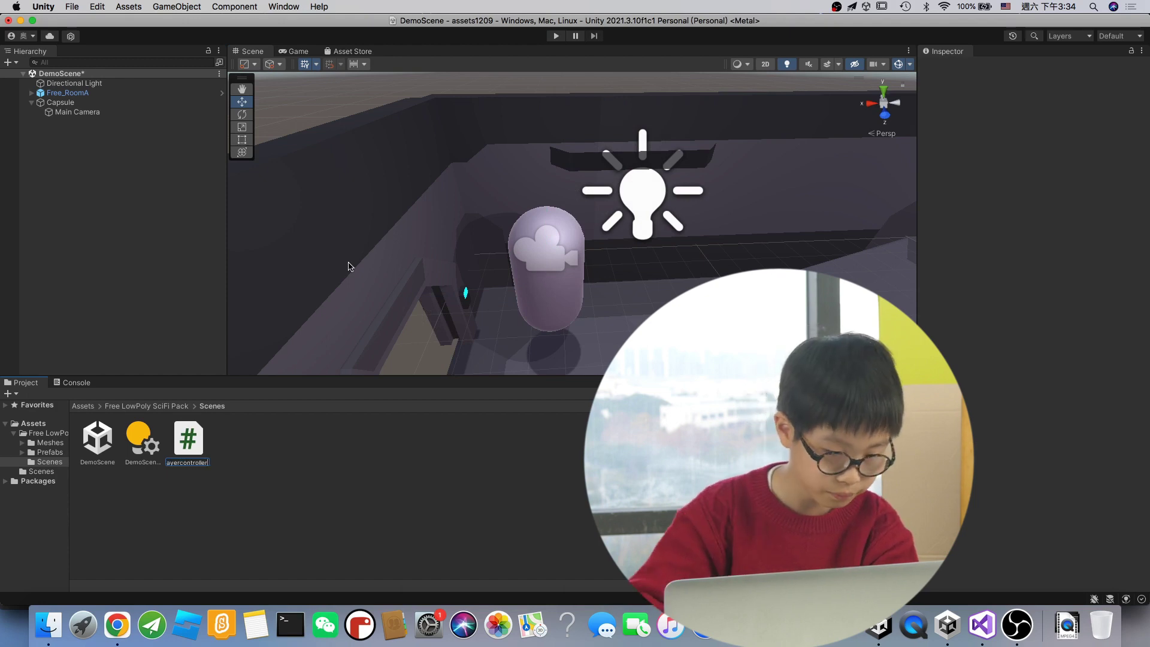
key("Return")
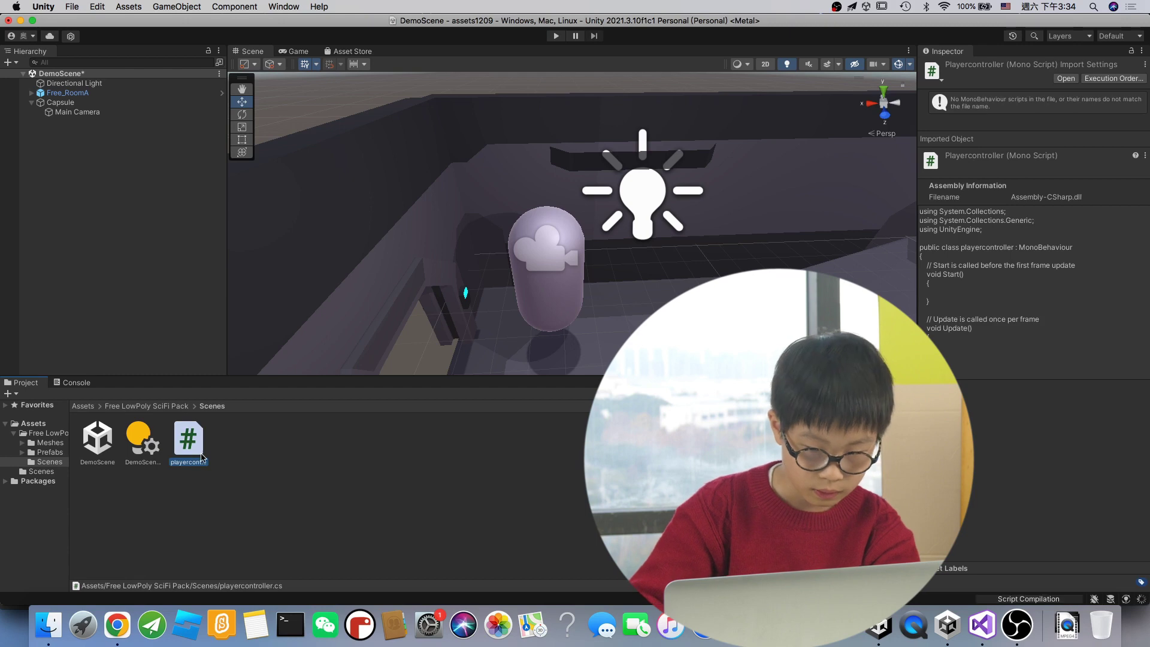
double_click(190, 443)
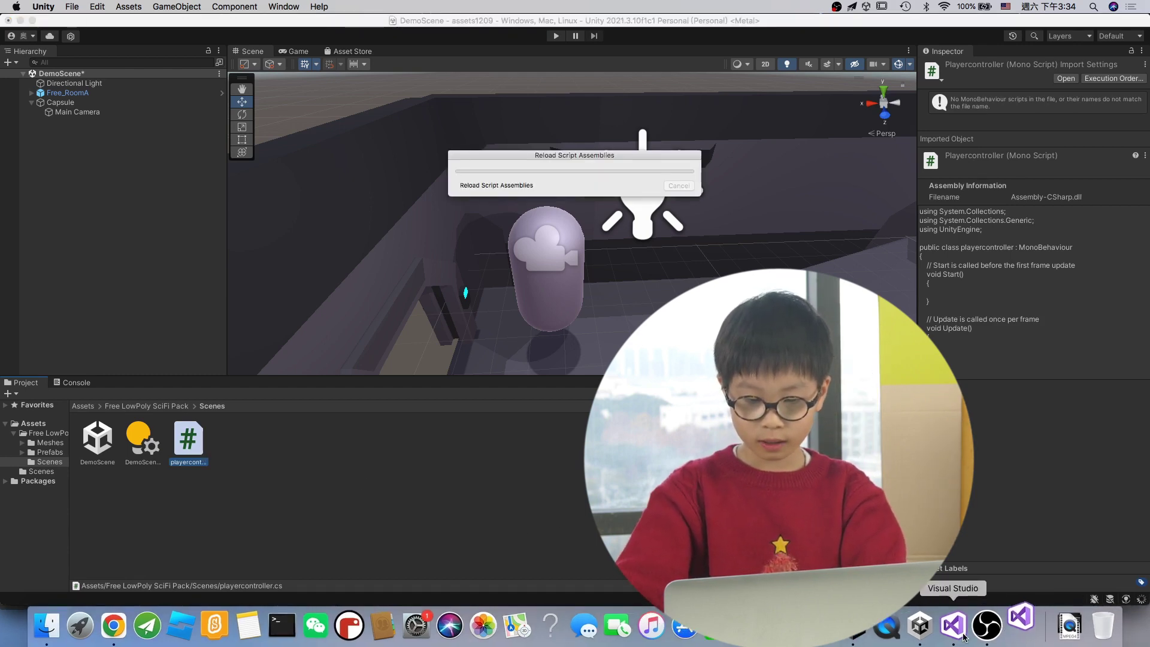
- Copy the class body of the addingassets1209 project's playercontroller.cs, from the playerCamera declaration through the end of Update()
scroll(578, 348, "down", 5)
scroll(579, 347, "up", 6)
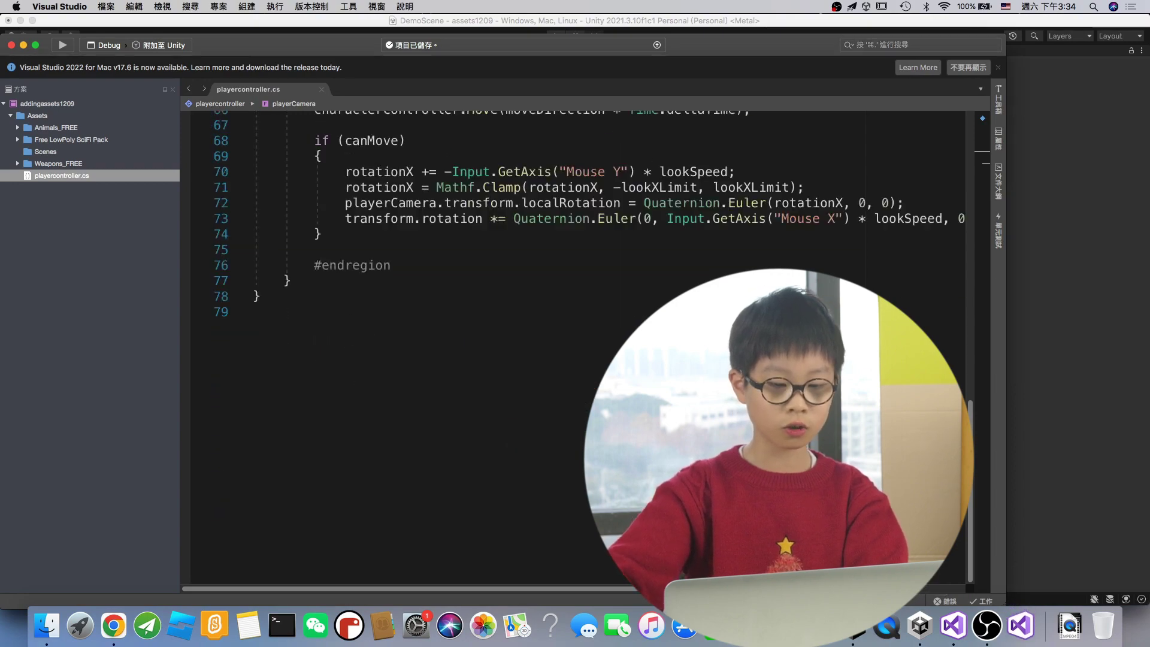
scroll(578, 348, "up", 6)
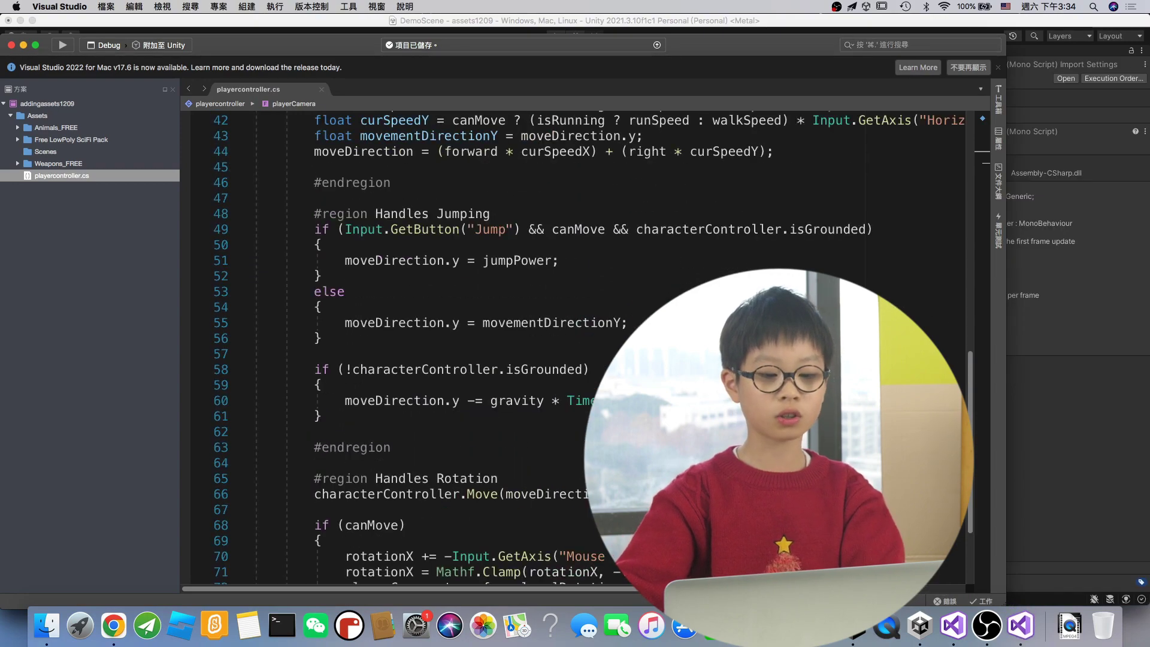
scroll(423, 326, "up", 10)
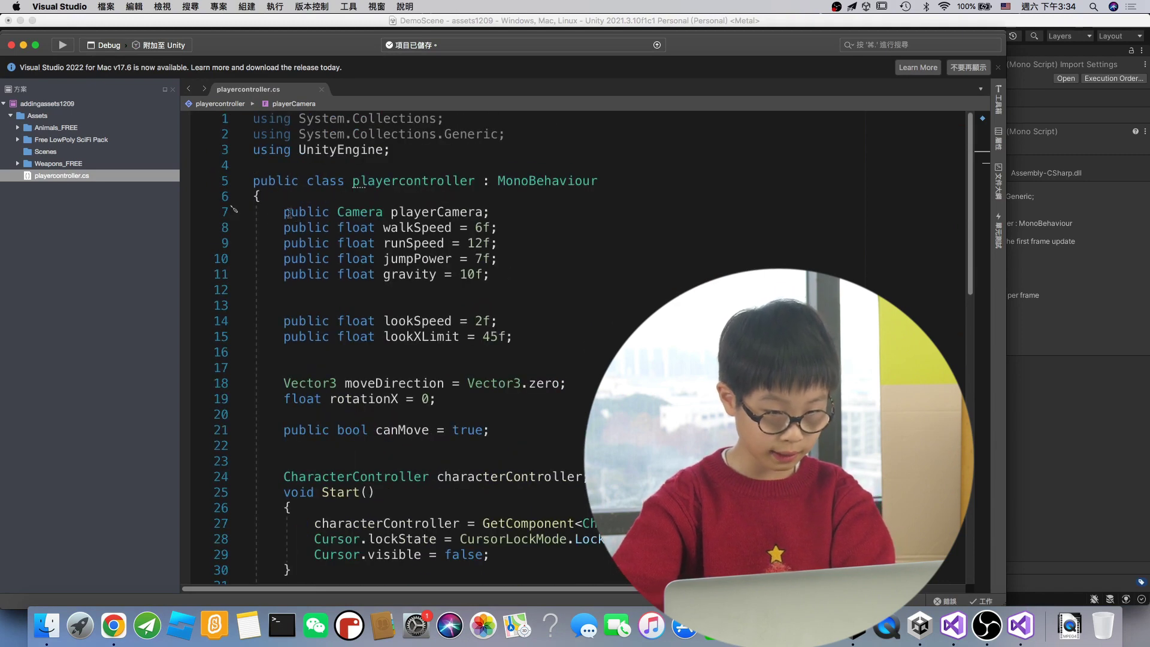
left_click_drag(283, 212, 388, 635)
scroll(372, 560, "down", 3)
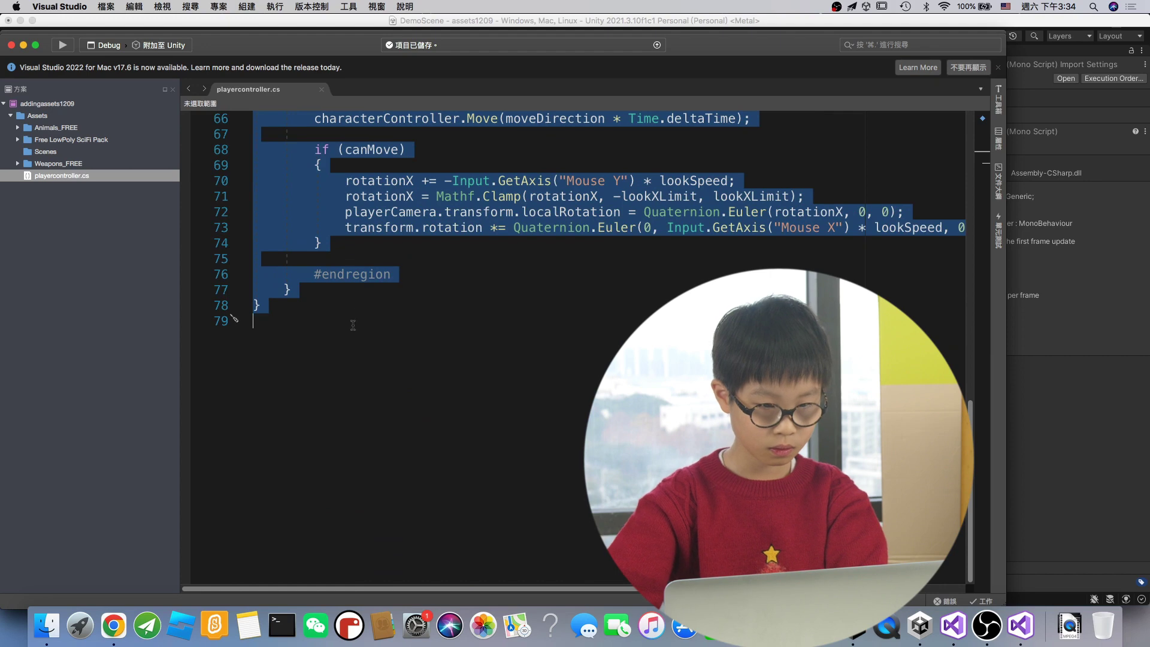
left_click_drag(353, 326, 348, 292)
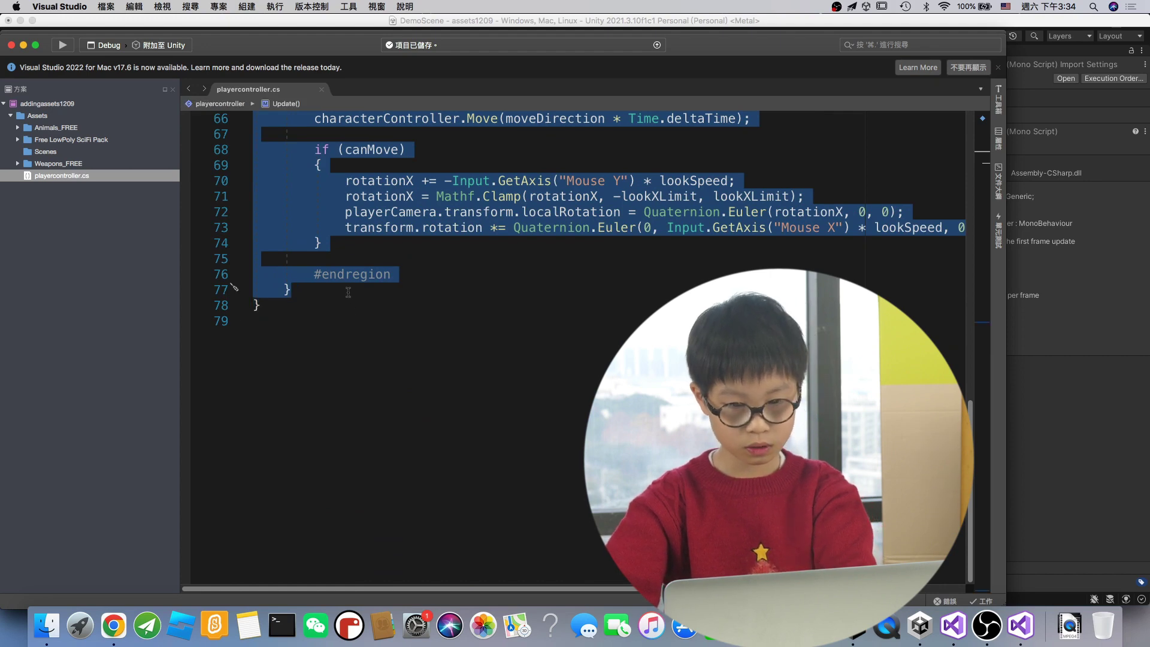
- Replace the default Start and Update methods in the new playercontroller.cs with the copied code, save it, and return to Unity
left_click(1021, 625)
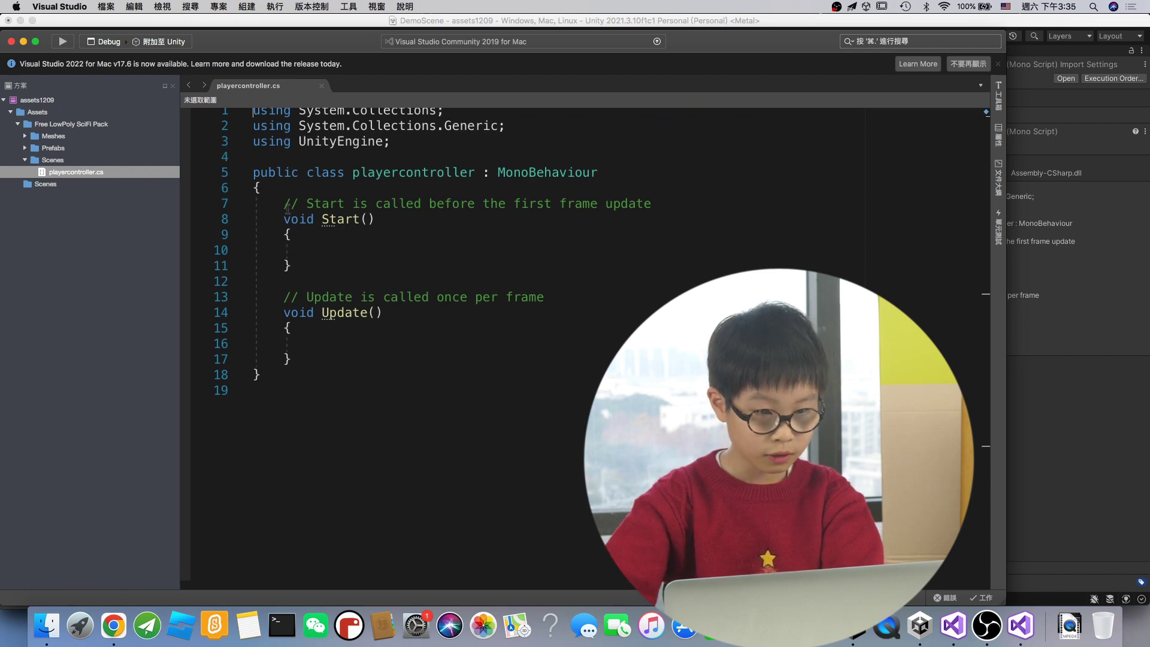
left_click_drag(285, 204, 294, 358)
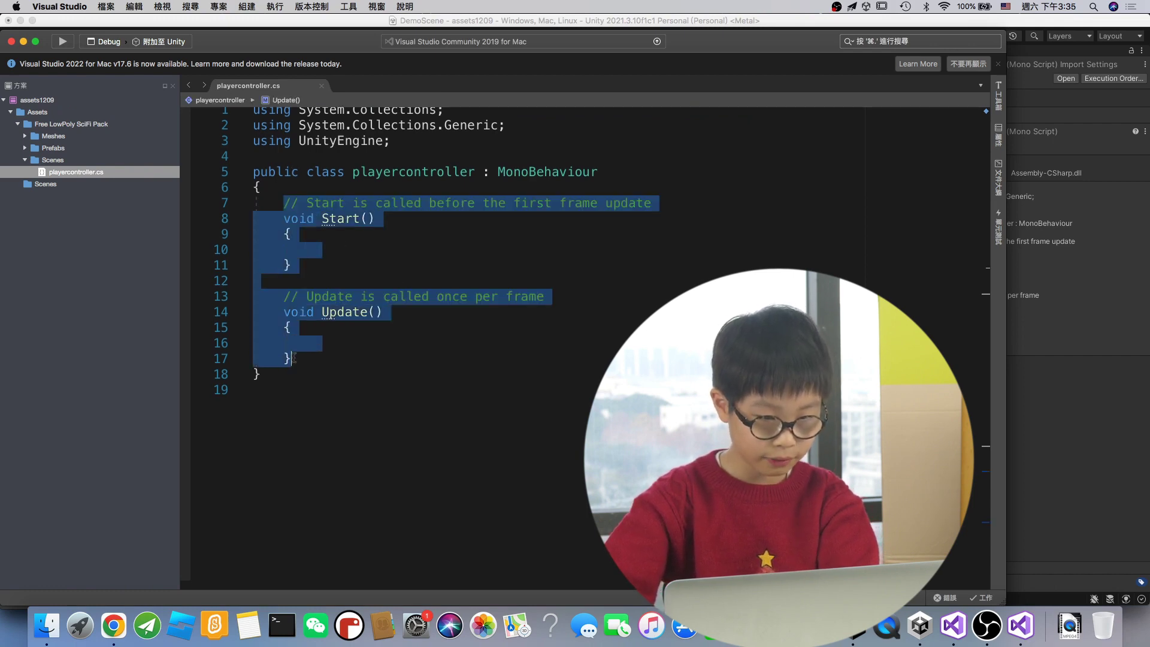
key("super+v")
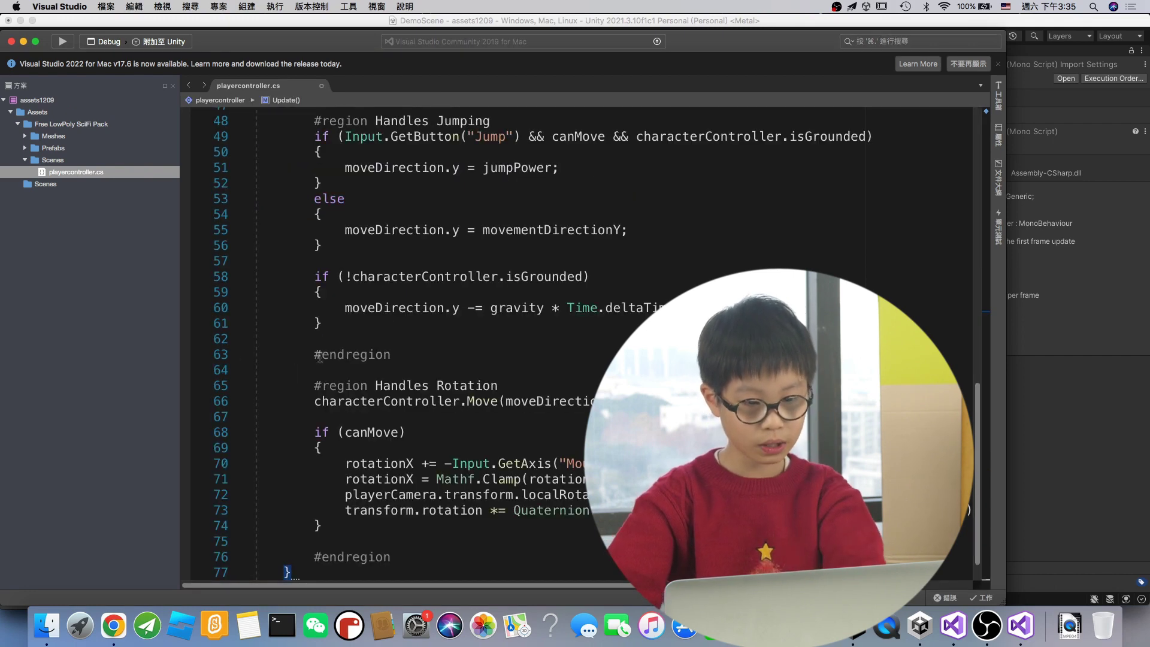
key("super+s")
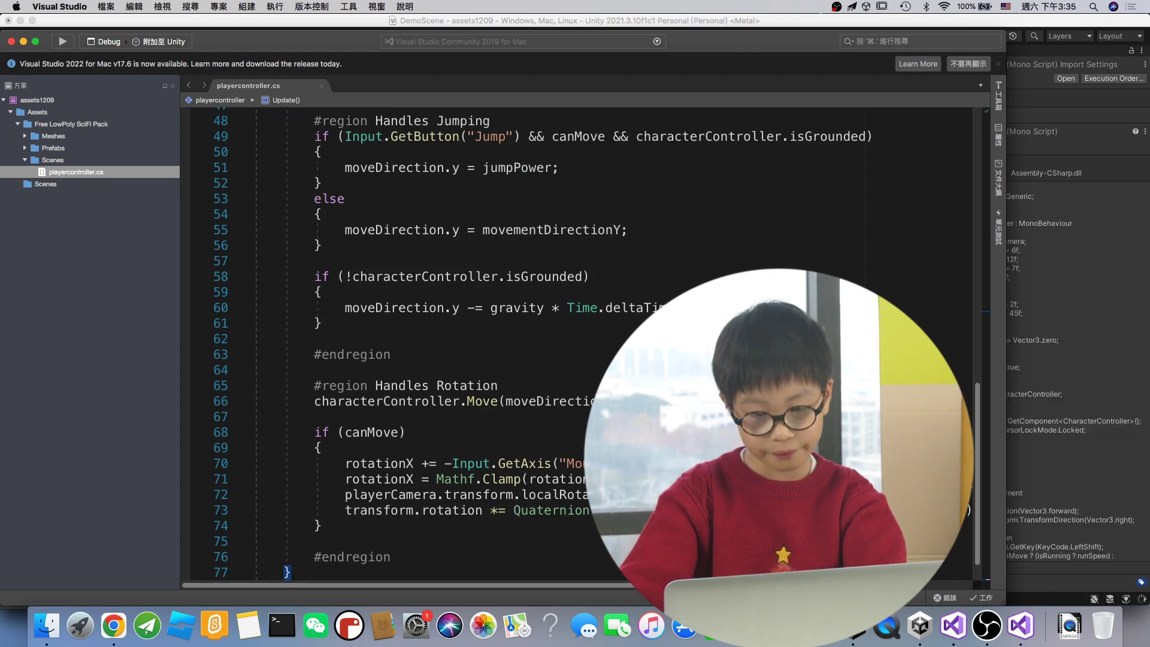
left_click(857, 636)
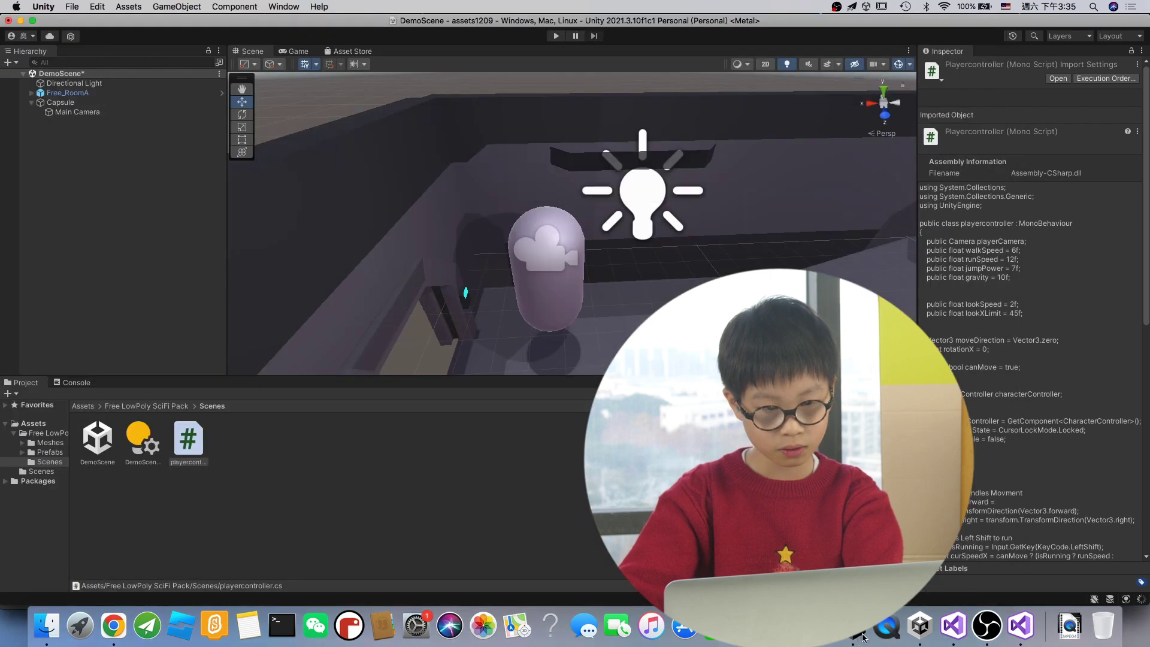
- Attach the playercontroller script to the Capsule
right_click_drag(706, 276, 664, 290)
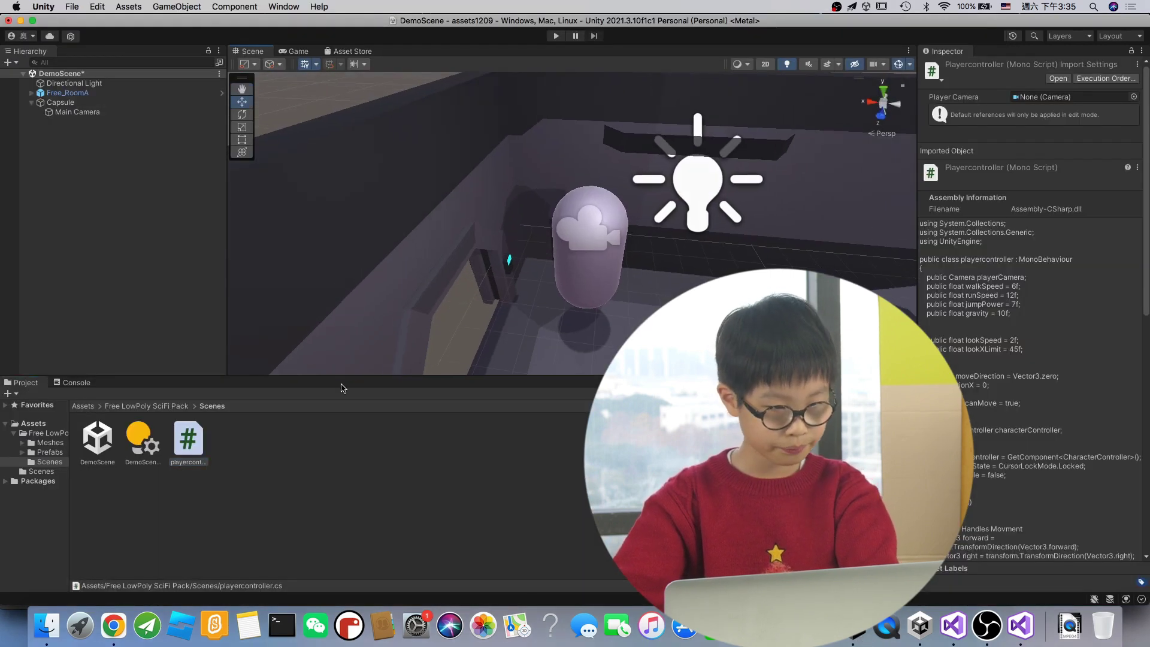
left_click_drag(195, 447, 66, 105)
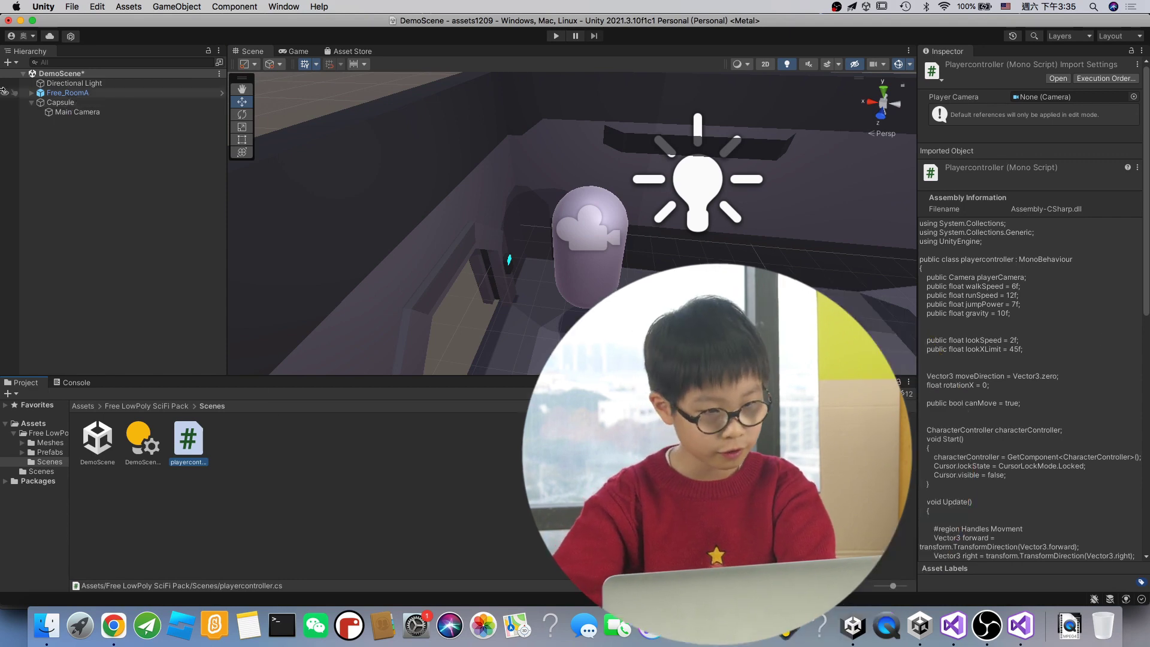
double_click(61, 102)
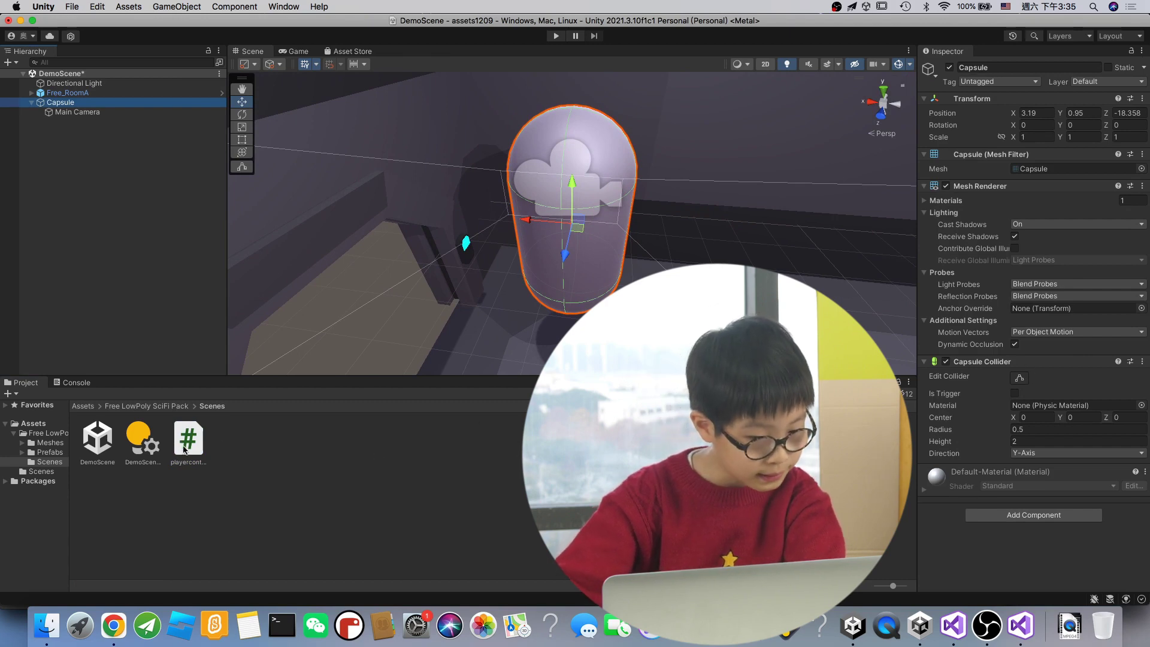
left_click_drag(184, 449, 1030, 519)
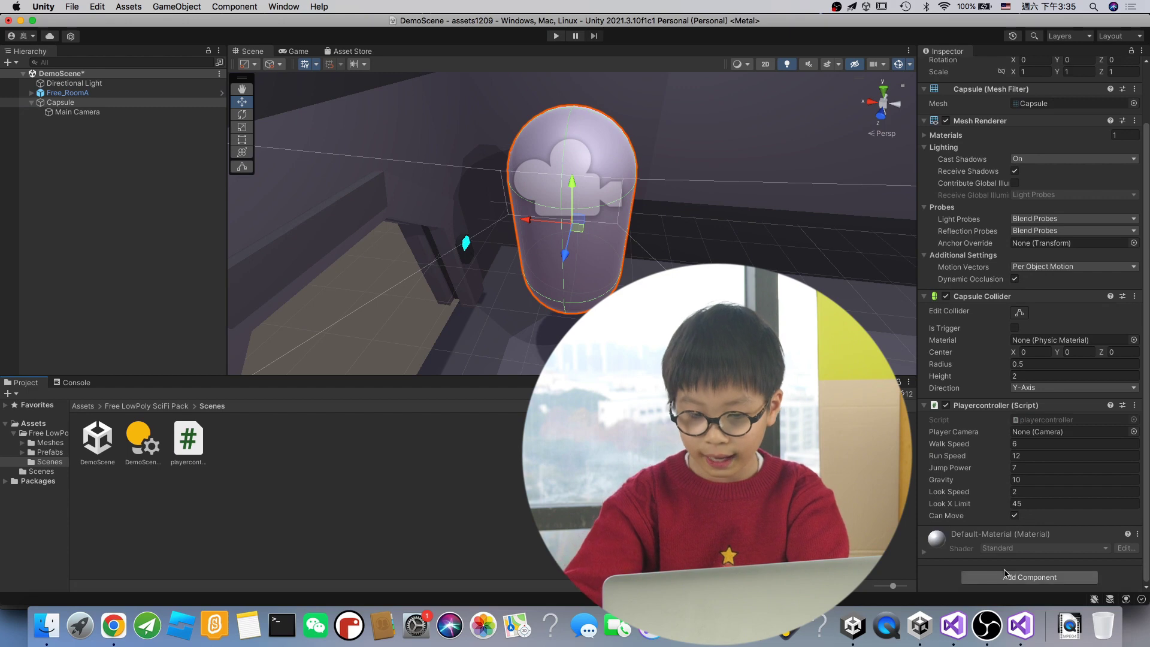
- Add a Character Controller component to the Capsule and assign Main Camera as the script's Player Camera
left_click(1005, 575)
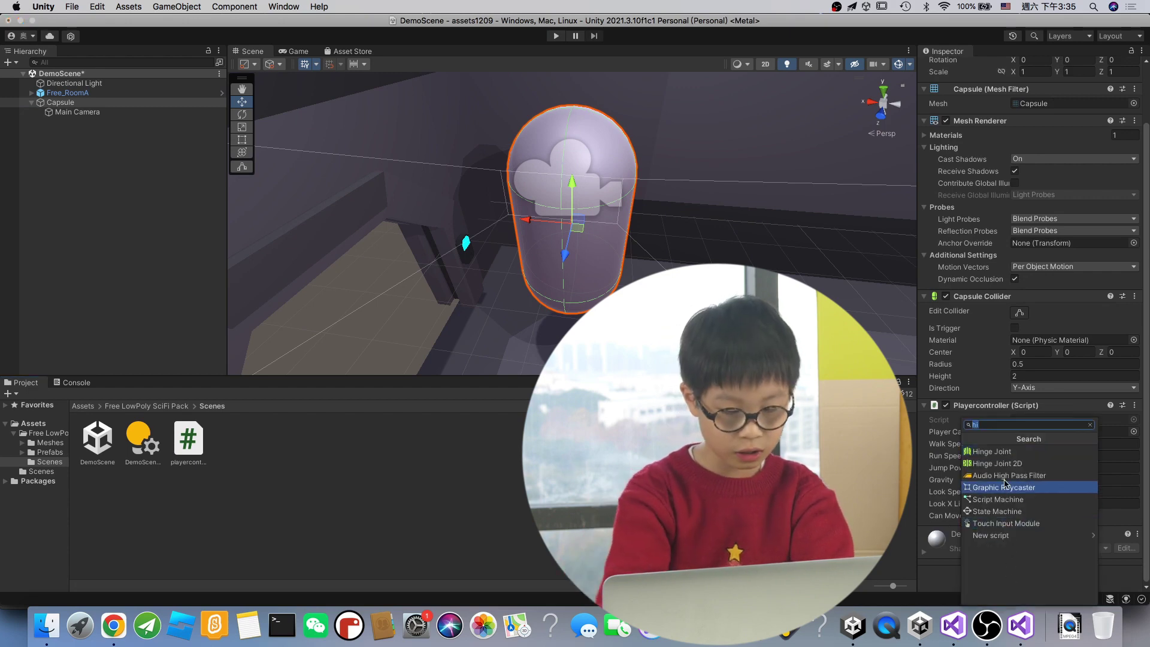
type("ha")
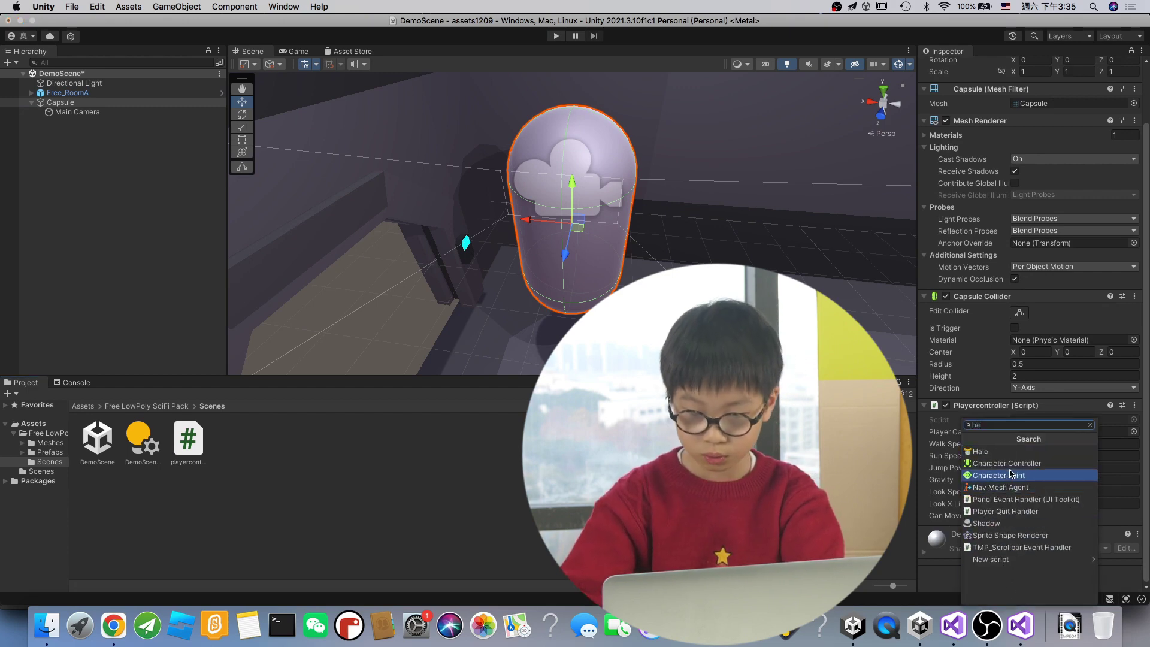
left_click(1009, 463)
scroll(1002, 490, "down", 1)
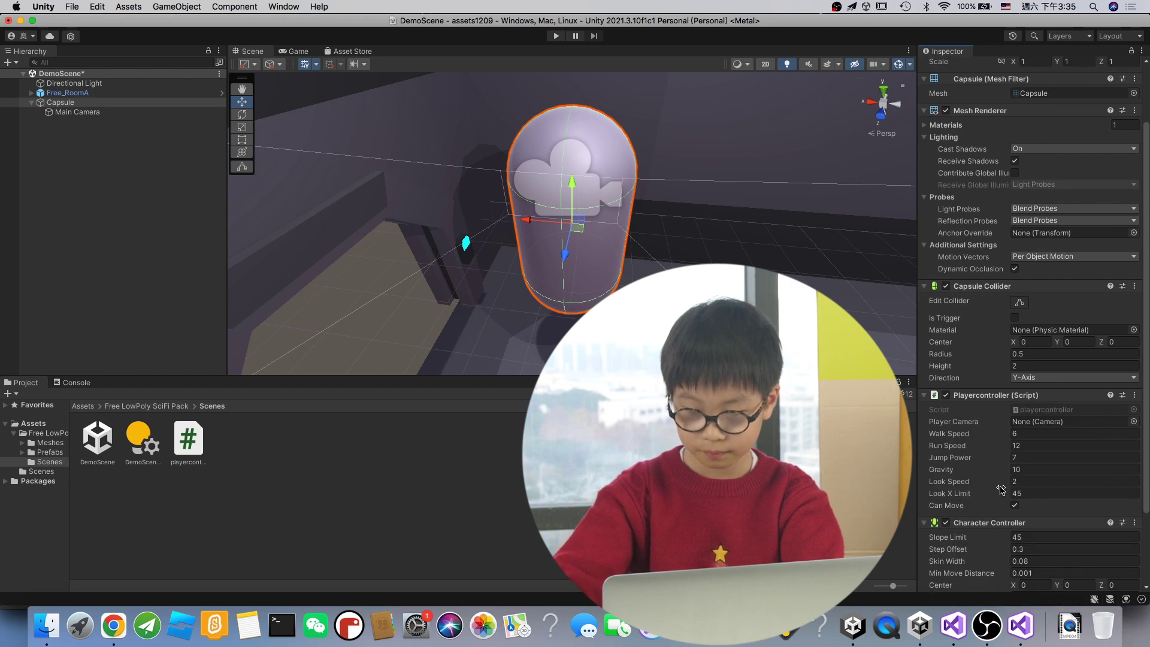
scroll(1002, 490, "down", 1)
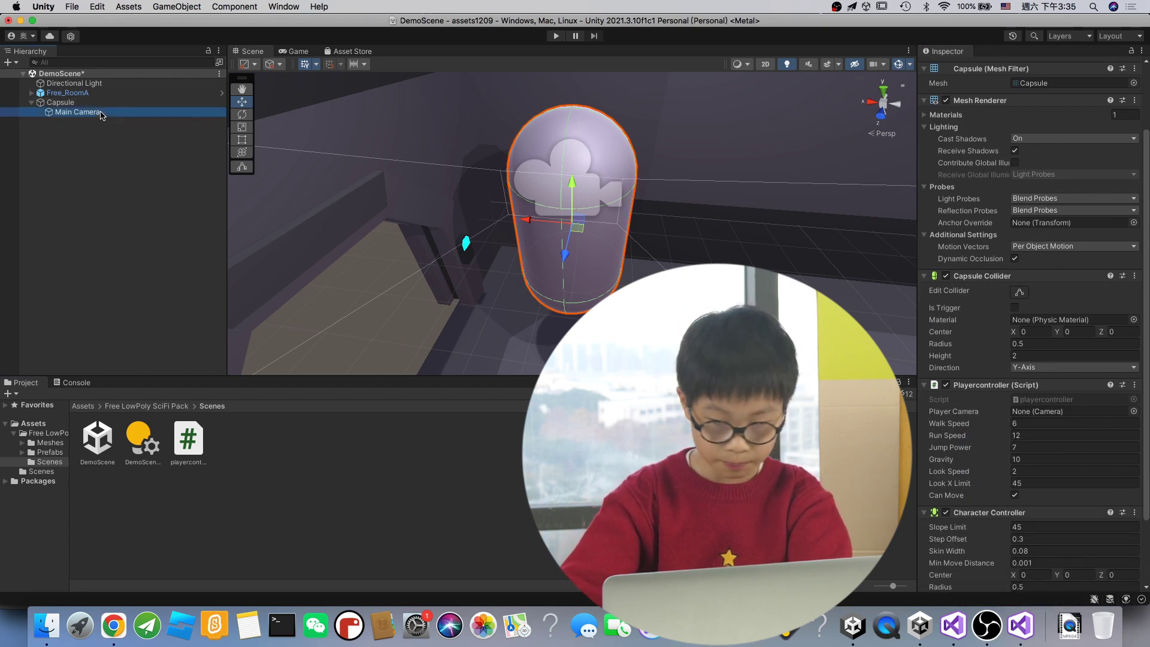
left_click_drag(78, 112, 1027, 413)
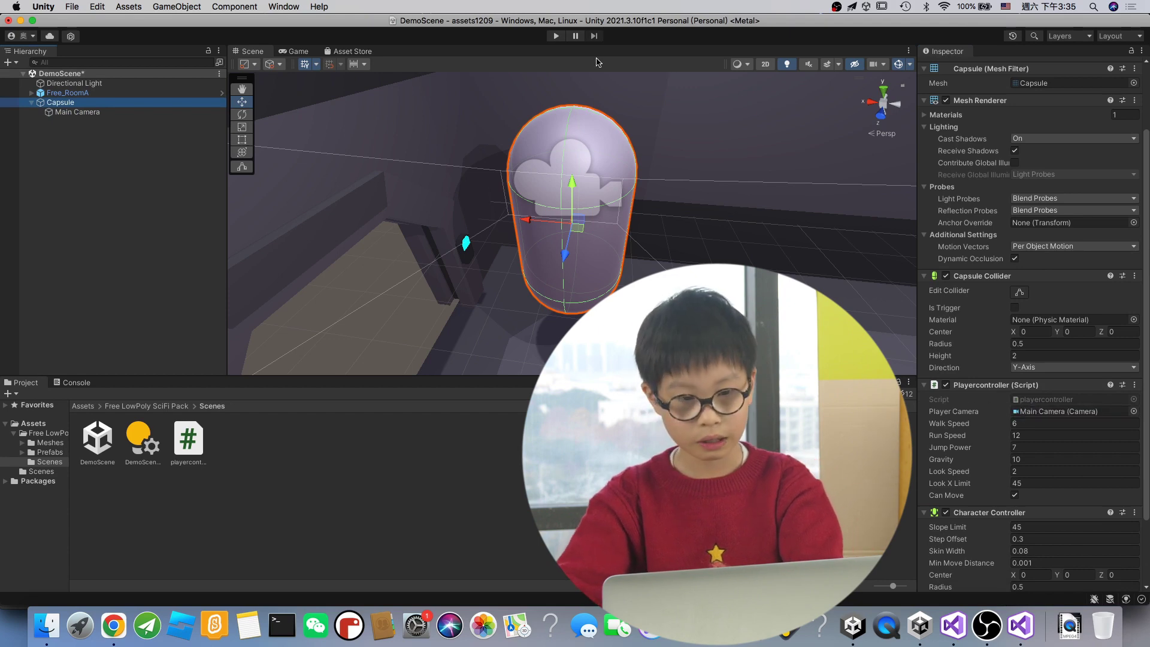
- Run the scene in Play mode, maximize the Game view, and give it input focus
left_click(558, 37)
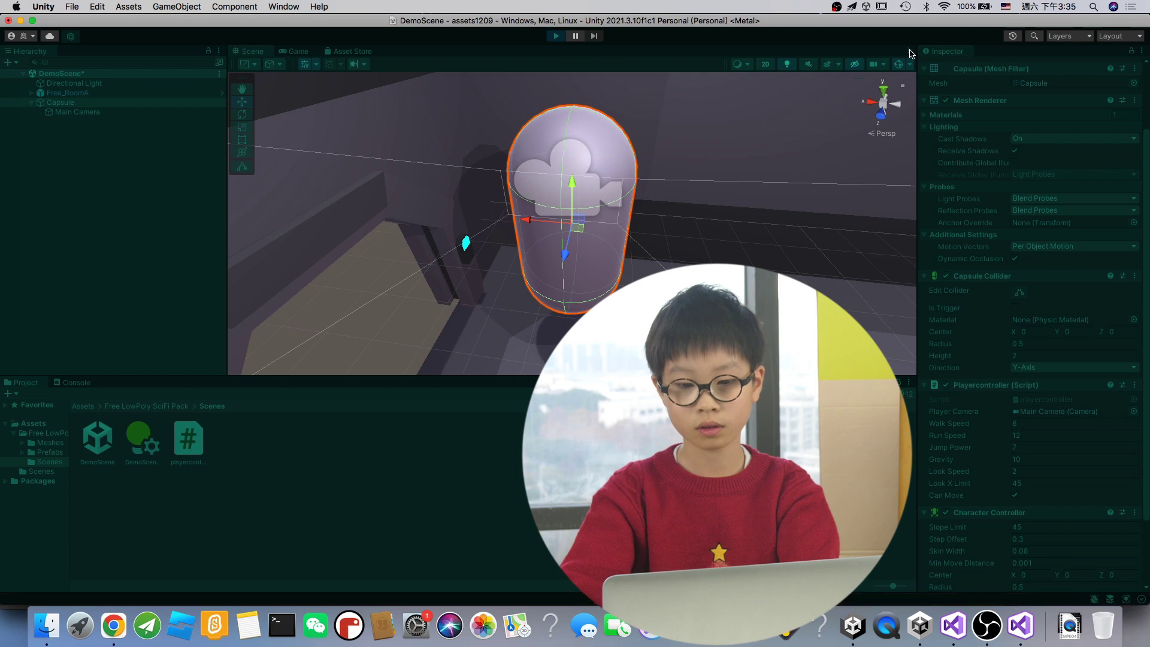
left_click(910, 51)
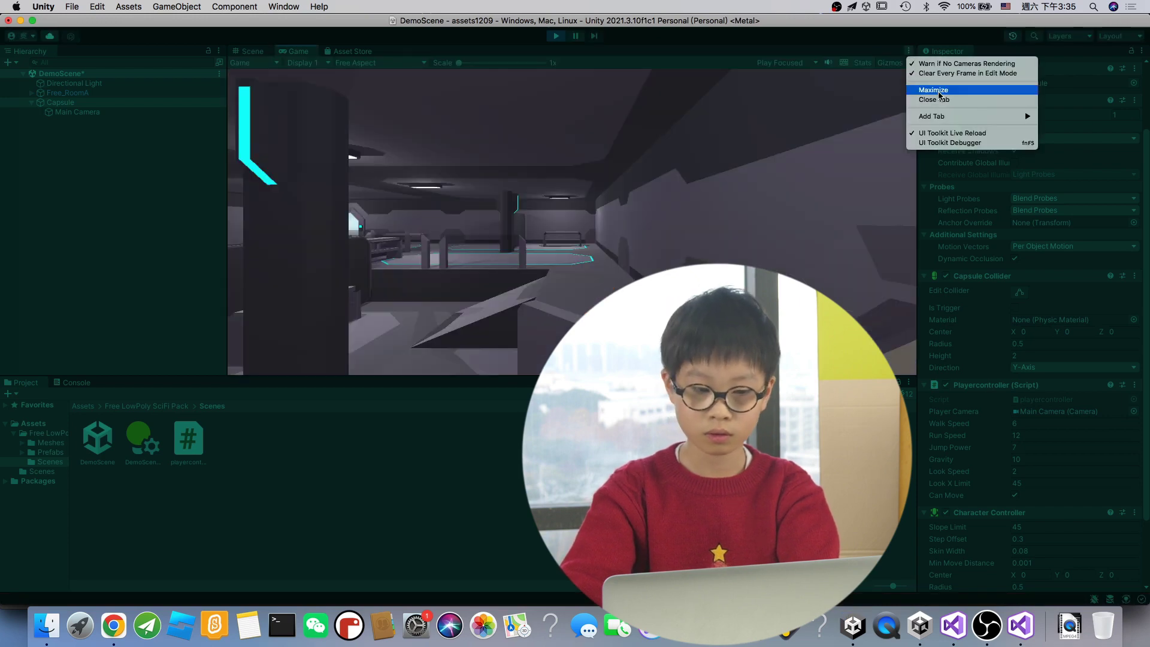
left_click(934, 90)
left_click(873, 144)
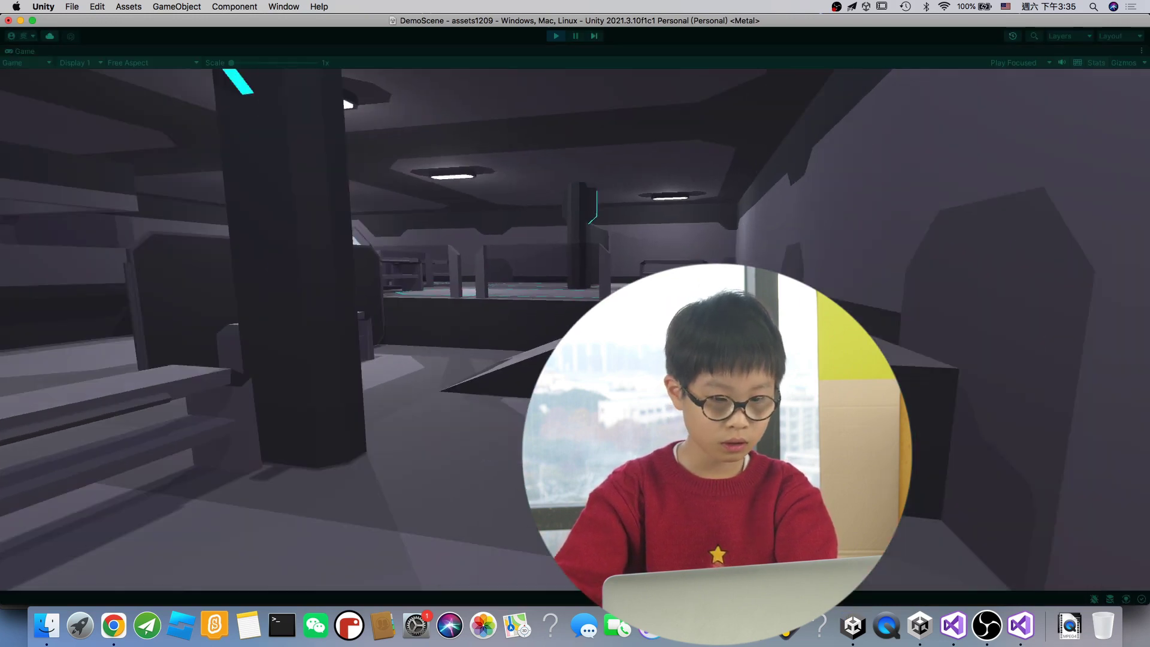
- Test the player's walking, jumping and looking around by exploring the sci-fi room in first person
key("space")
key("w")
key("space")
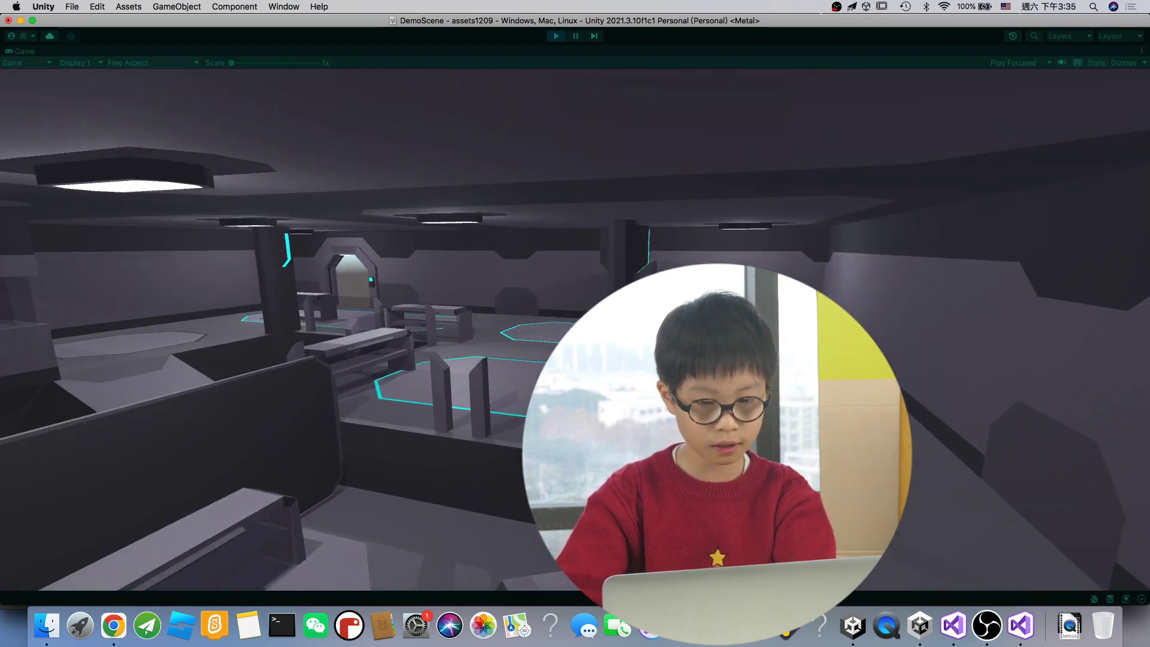
key("w")
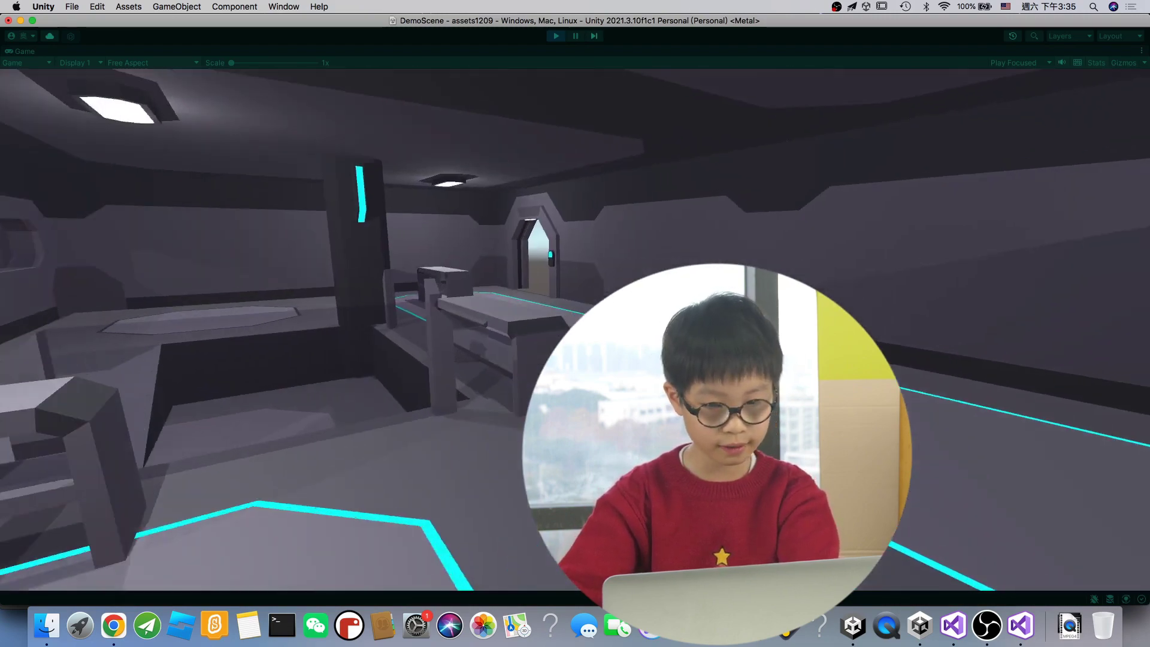
key("w")
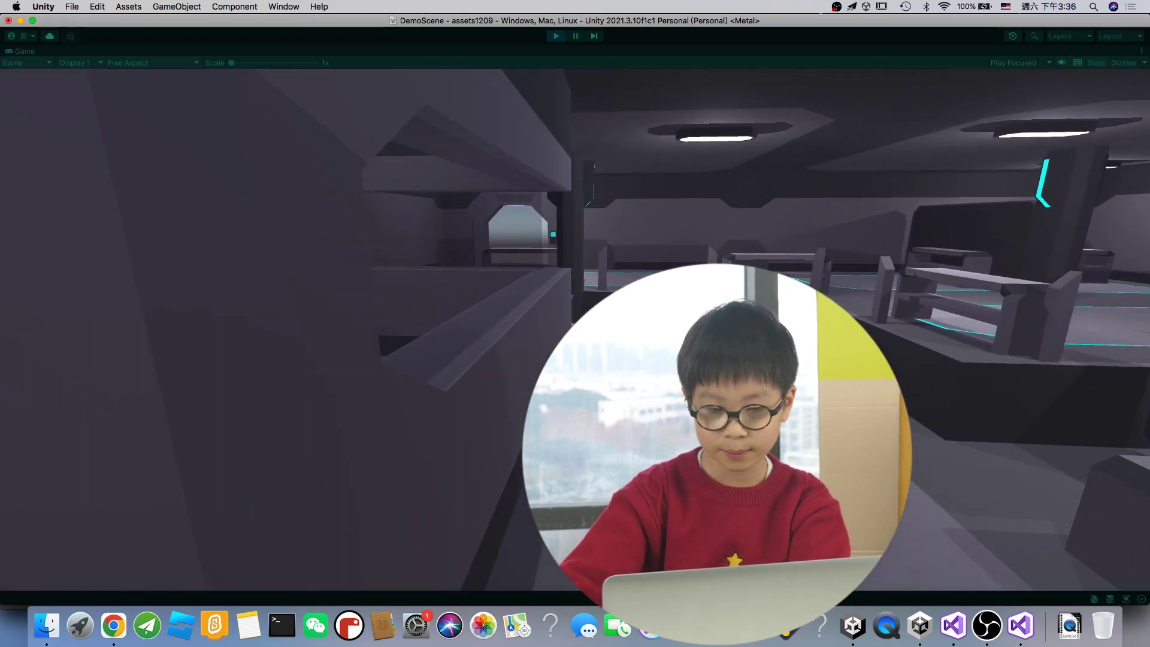
key("w")
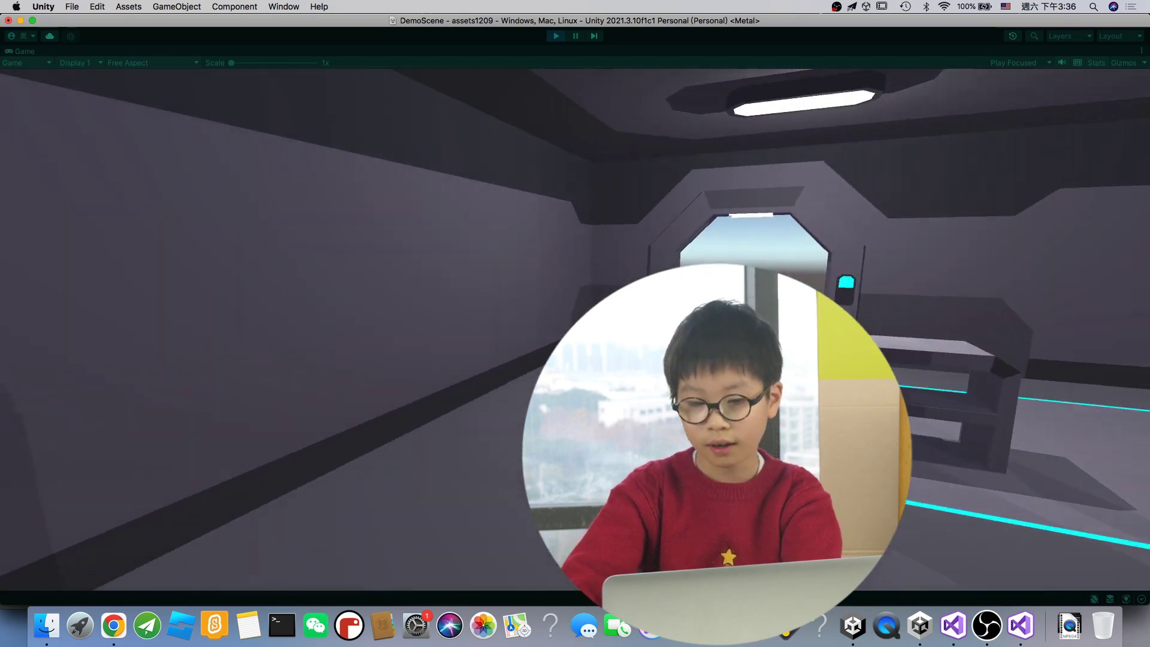
key("w")
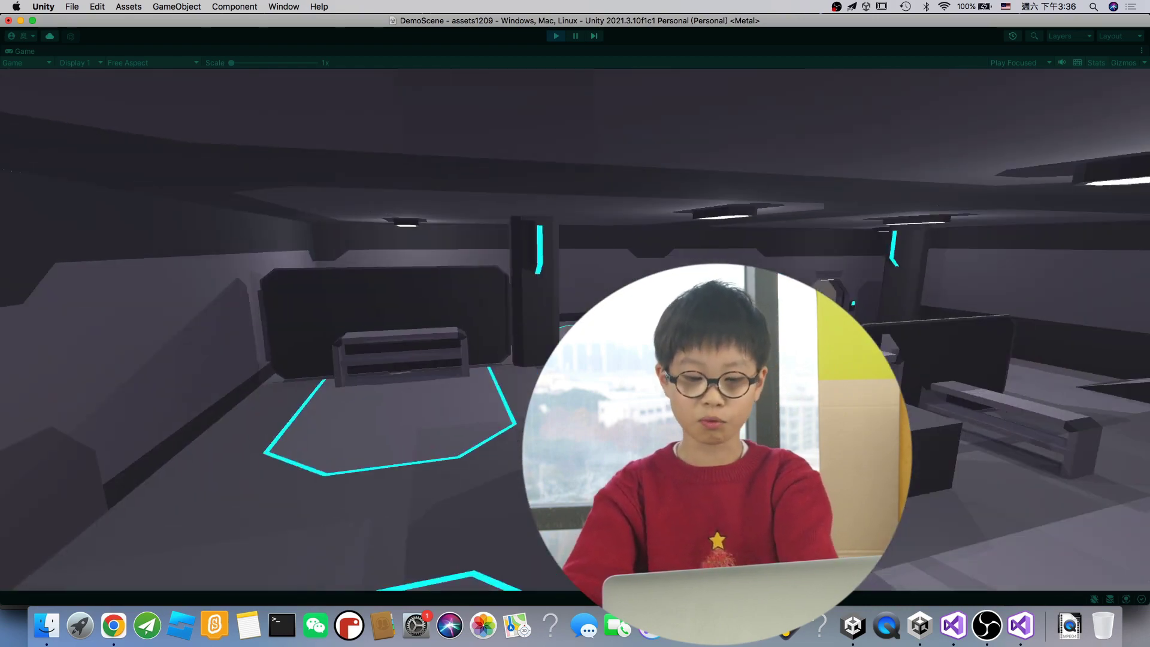
key("w")
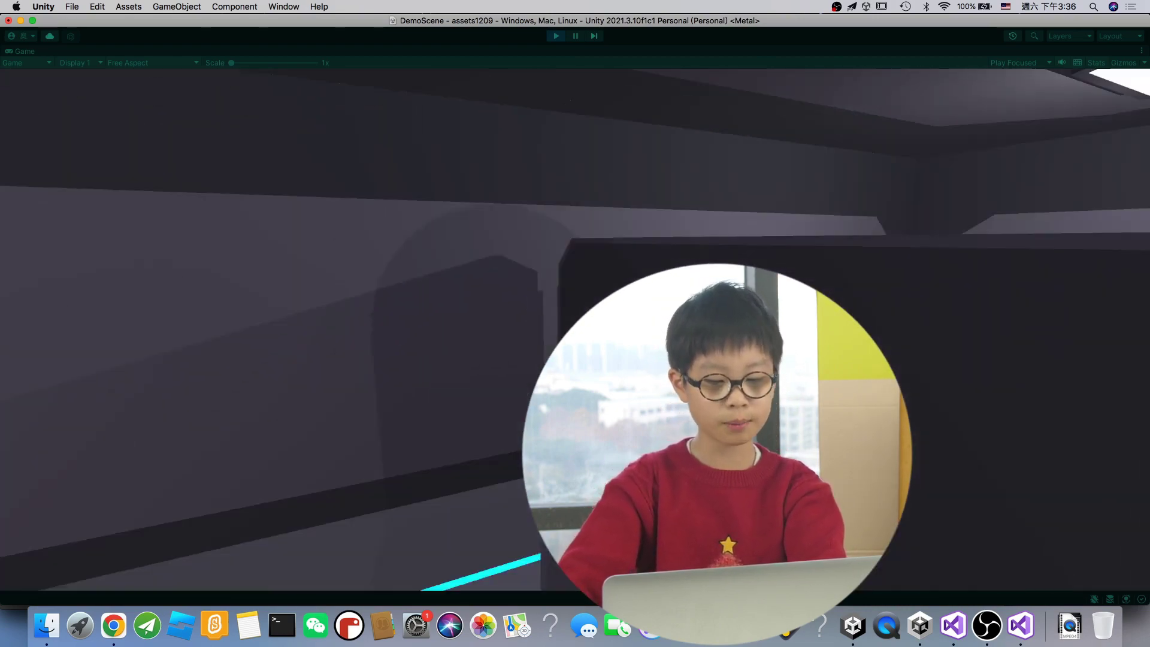
key("w")
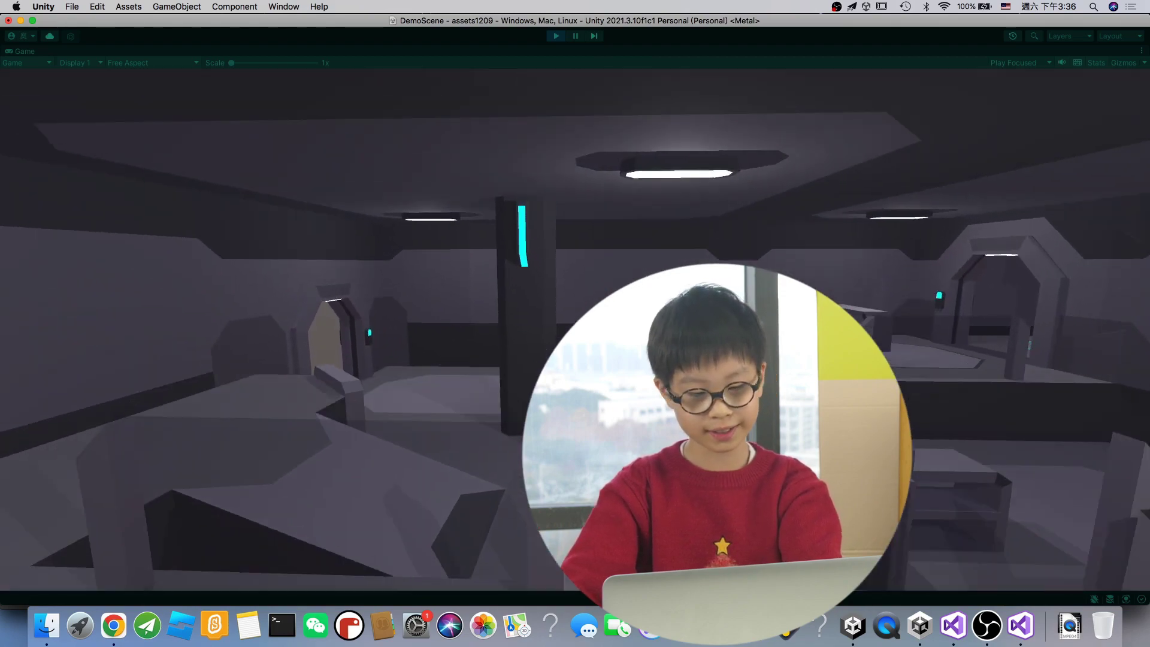
- Walk the player forward once more and end the Play mode test
key("w")
key("Escape")
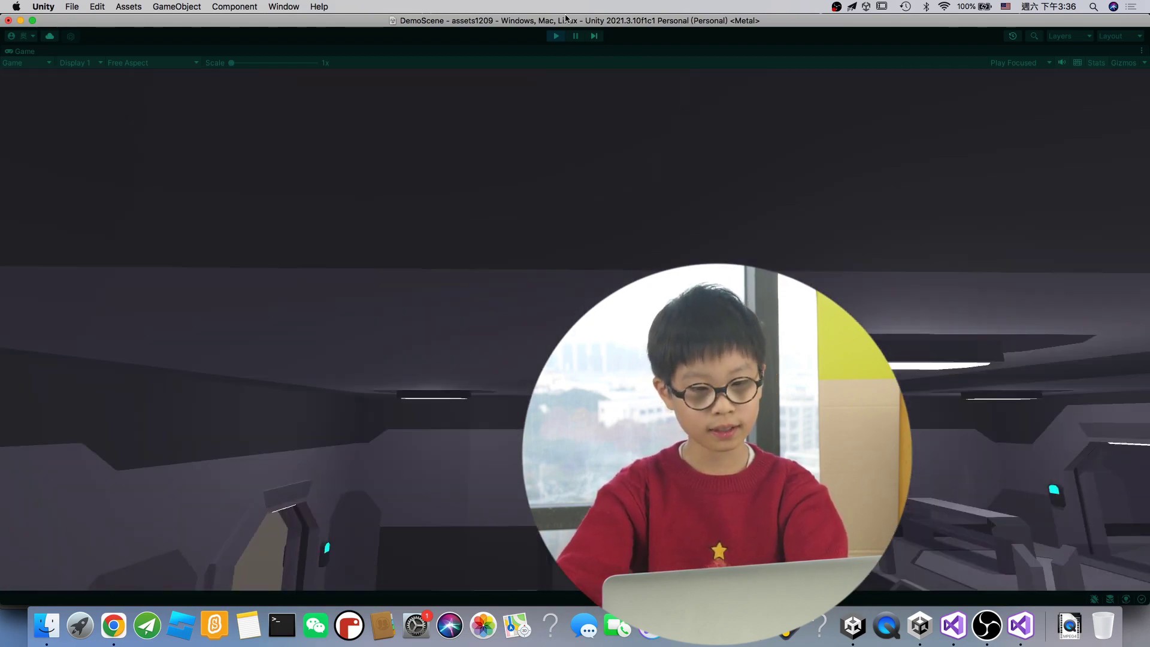
left_click(556, 36)
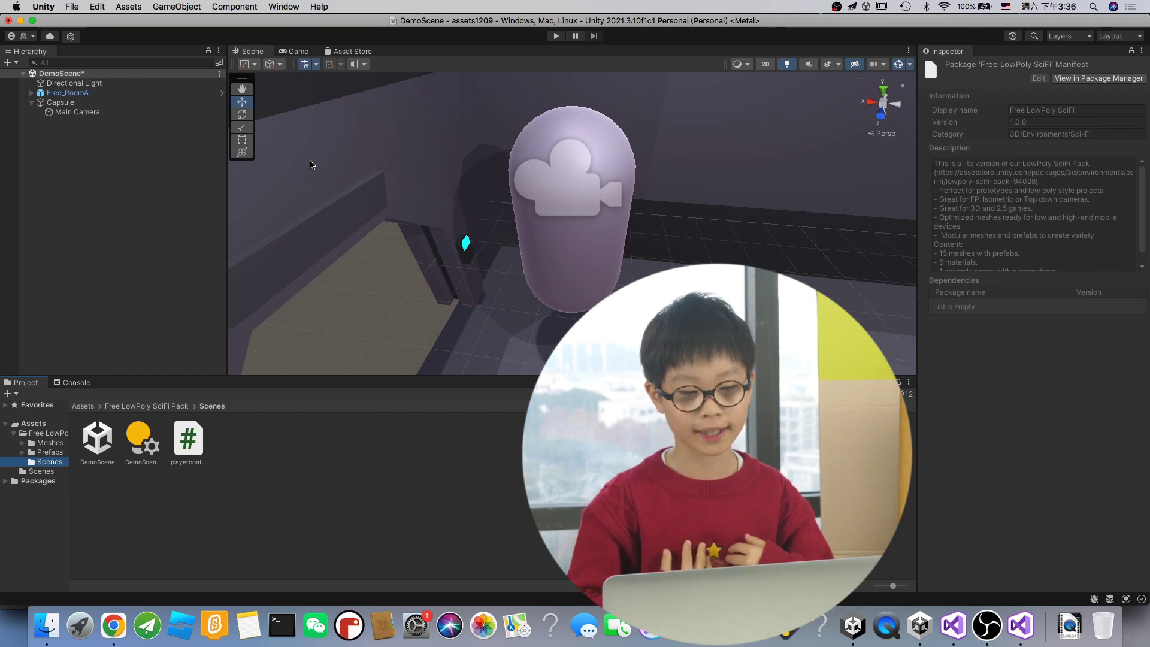
- Switch to the Unity Asset Store in Chrome, search for LOWPOLY FREE and open the Animals FREE asset page
left_click(119, 639)
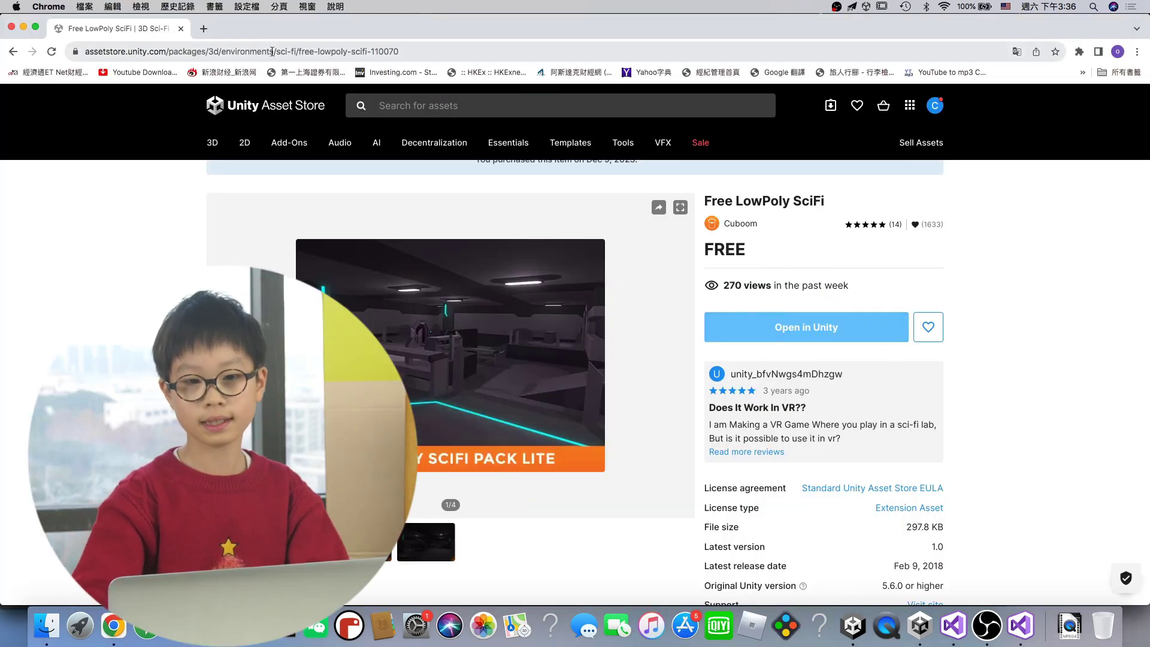
left_click(392, 109)
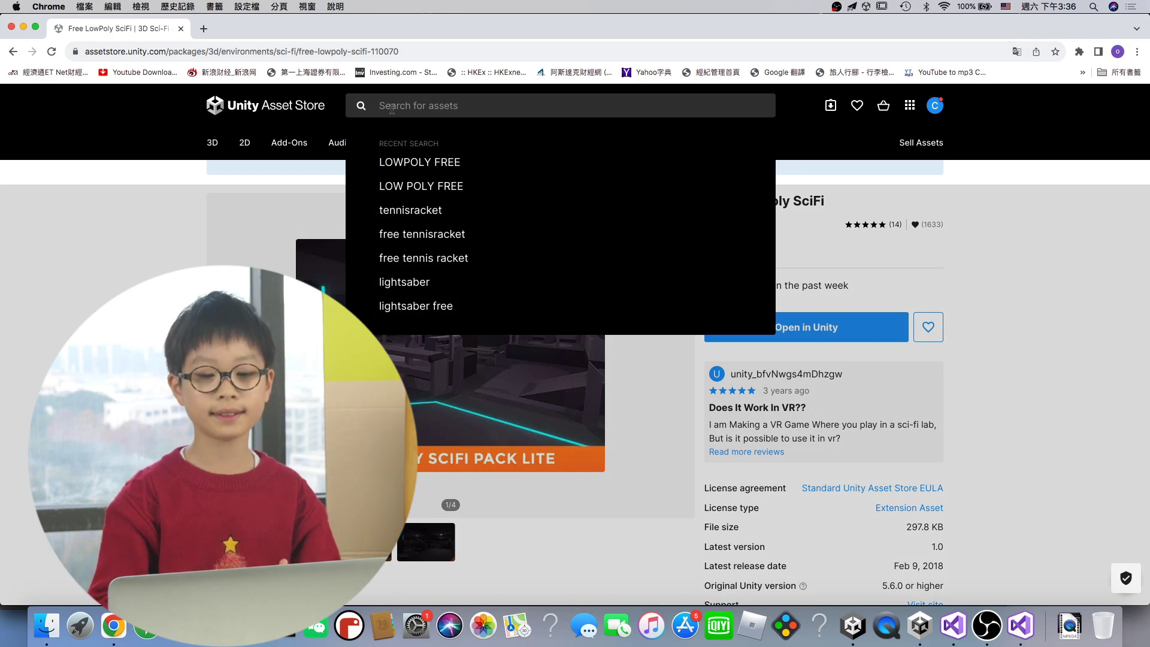
left_click(447, 162)
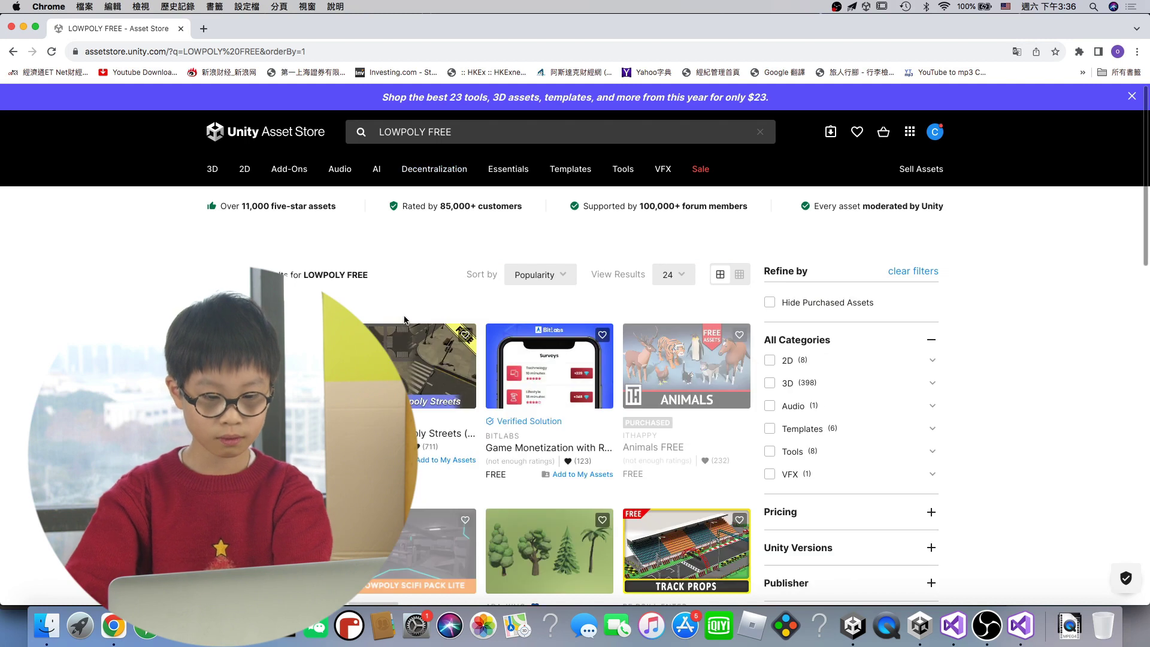
scroll(539, 312, "down", 3)
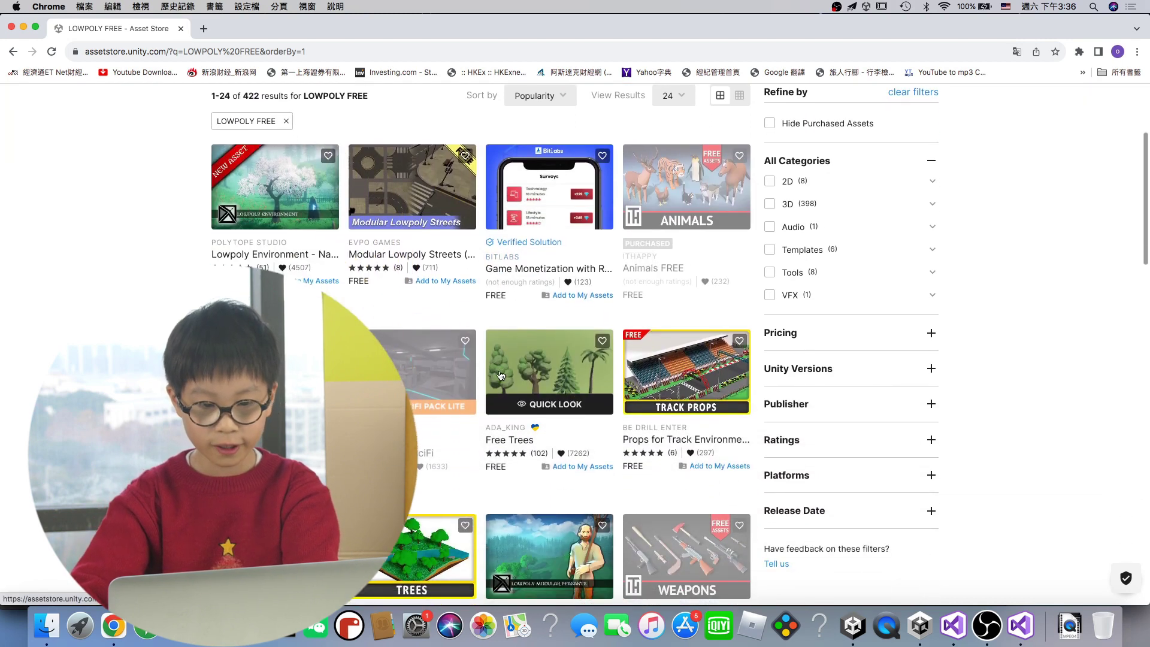
left_click(692, 227)
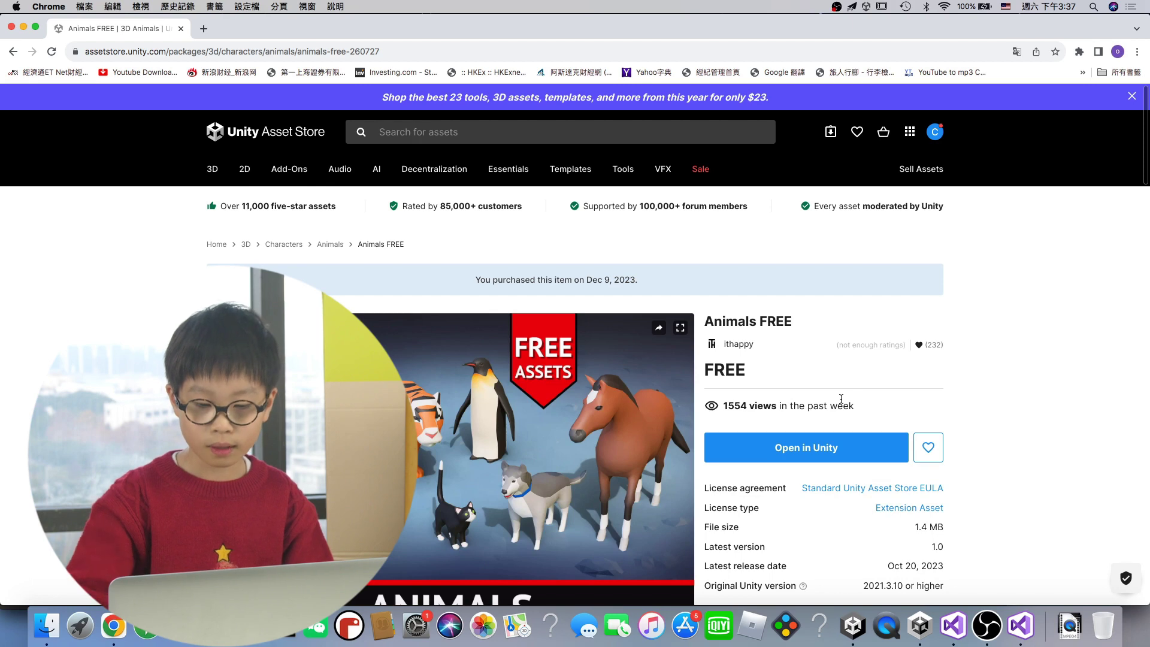
- Open the Animals FREE pack in Unity, import all of its files and close the Package Manager
left_click(832, 447)
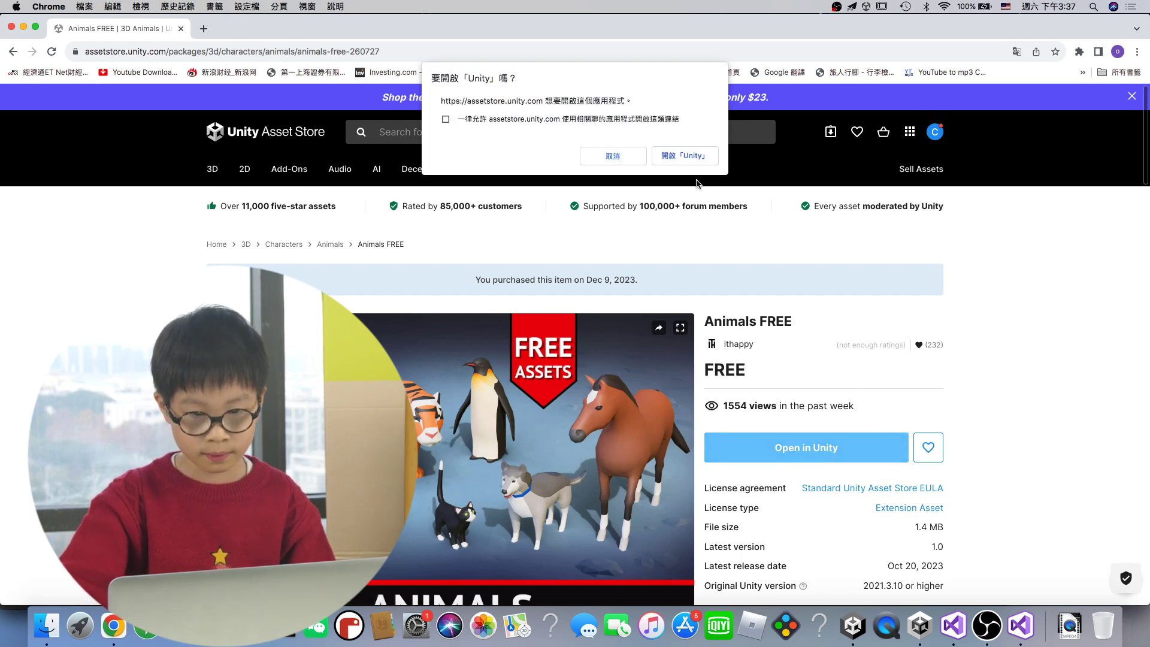
left_click(685, 156)
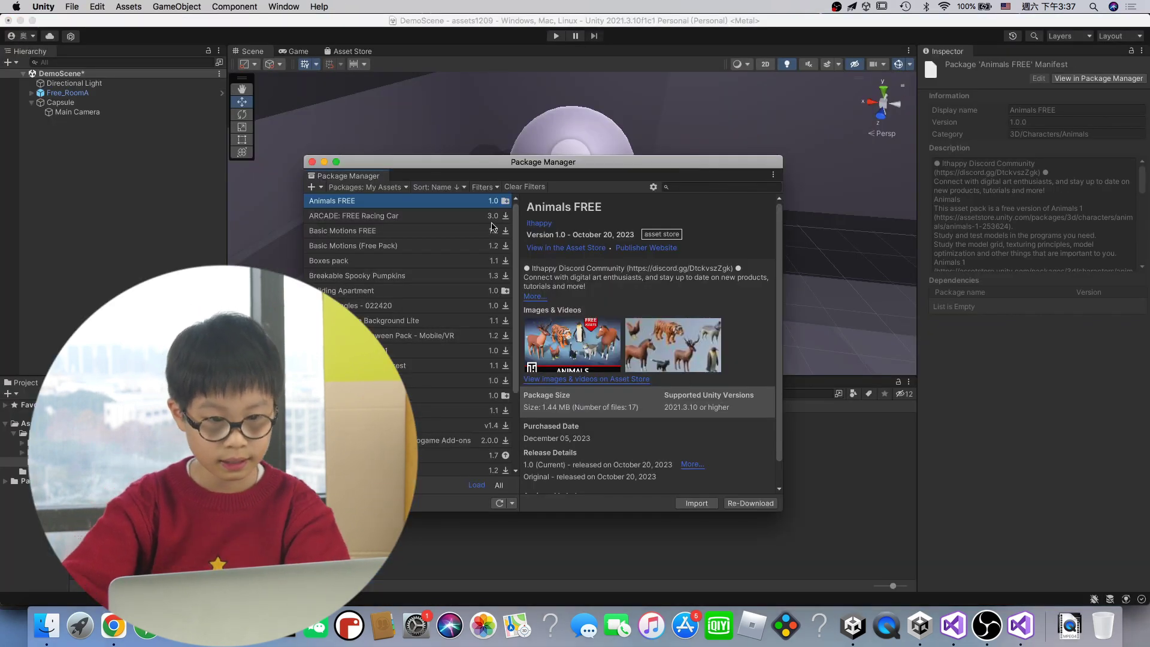
left_click(697, 503)
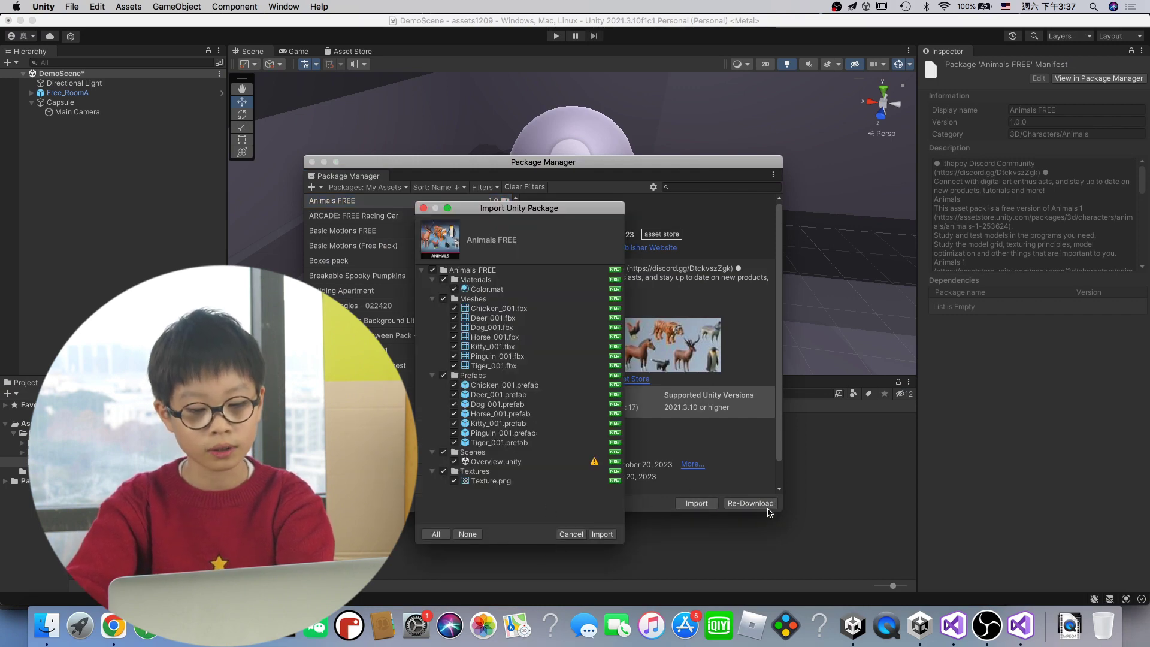
left_click(602, 533)
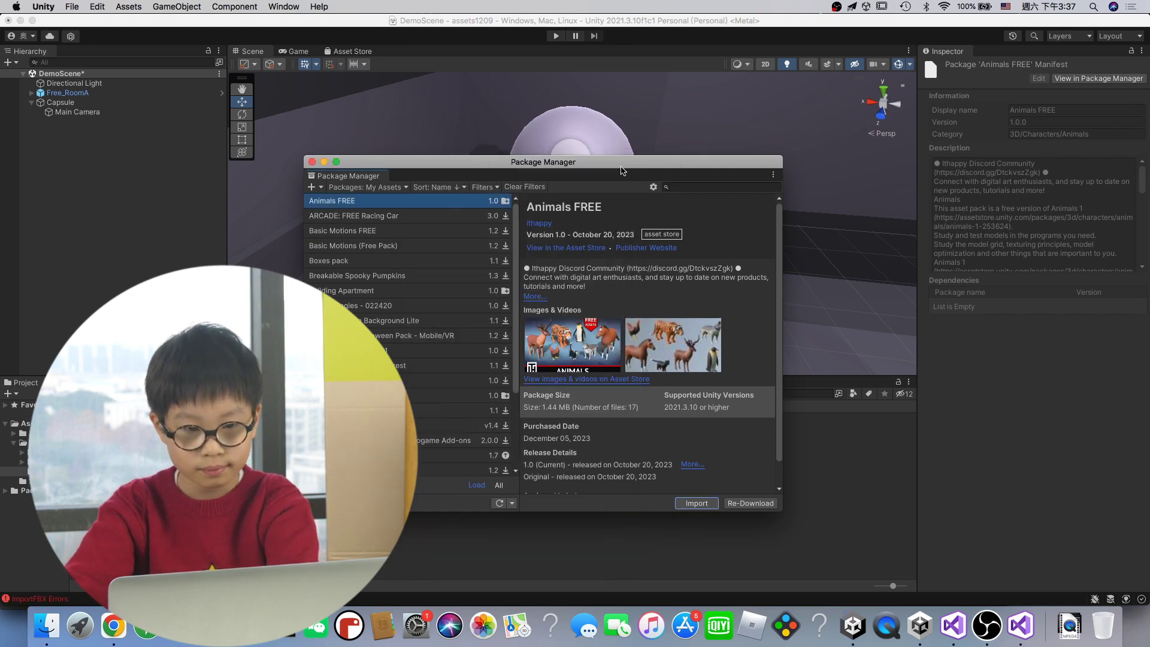
key("super+w")
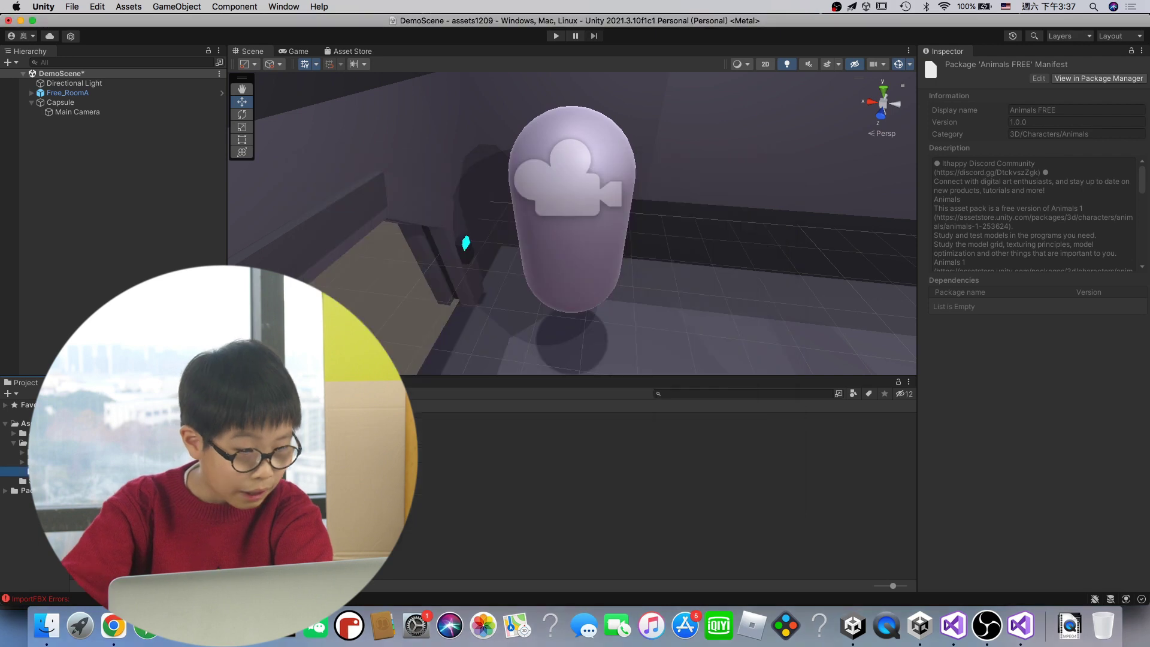
- Open the Prefabs folder of the Animals_FREE assets and view the open floor beside the capsule
left_click(45, 433)
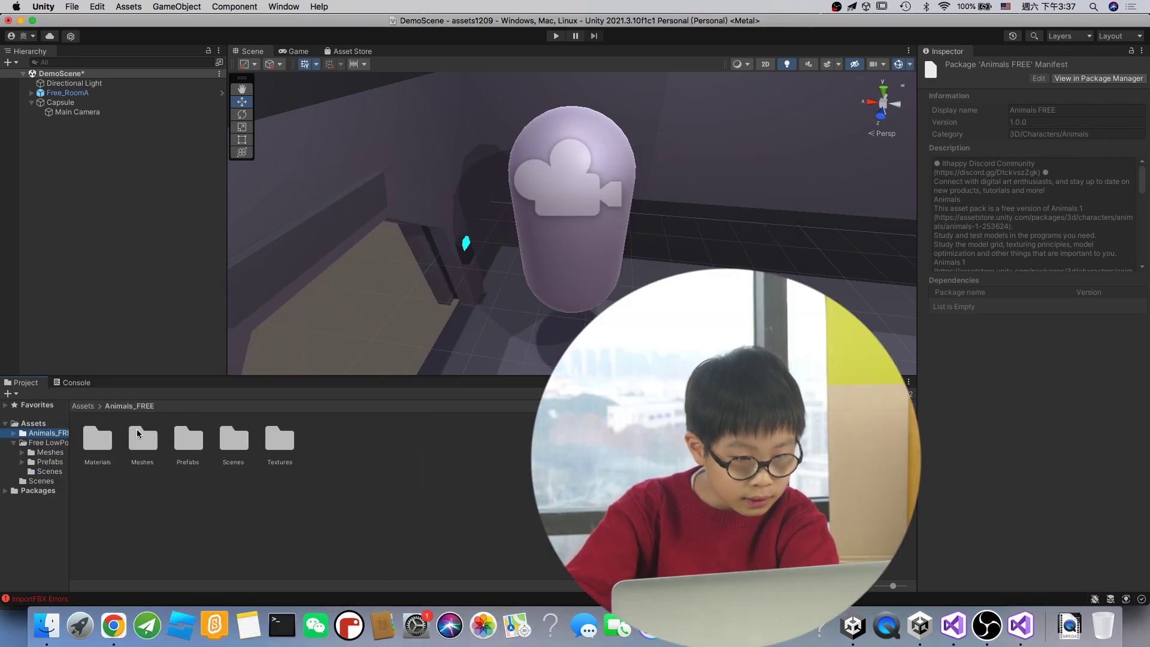
left_click(188, 441)
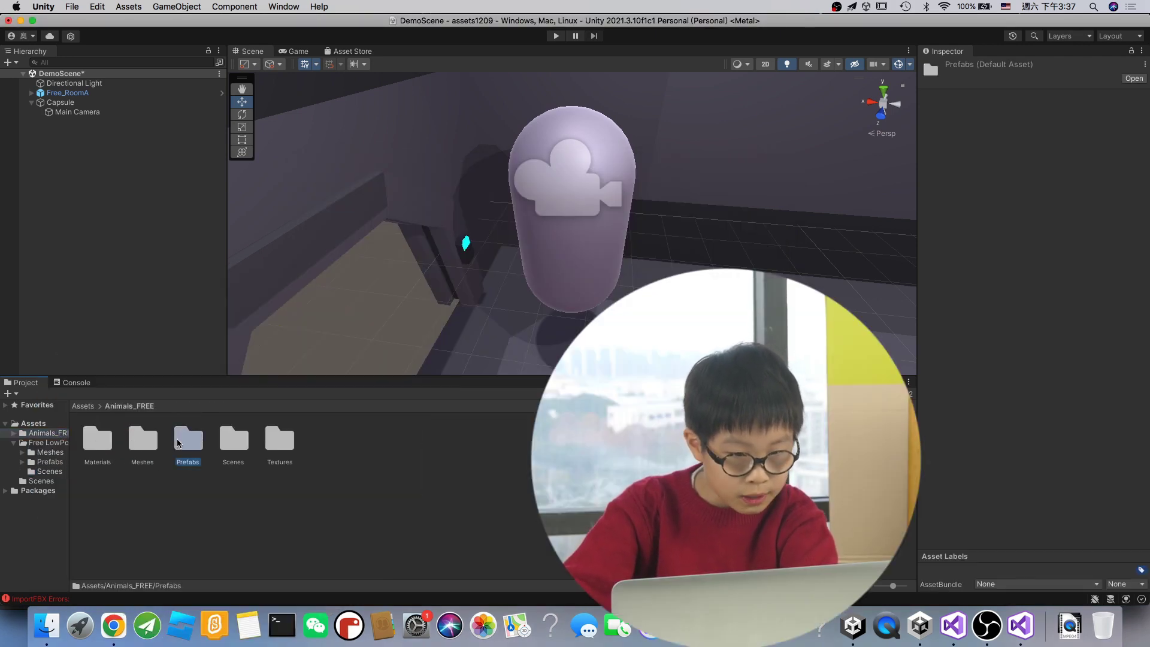
double_click(187, 440)
right_click_drag(410, 282, 602, 250)
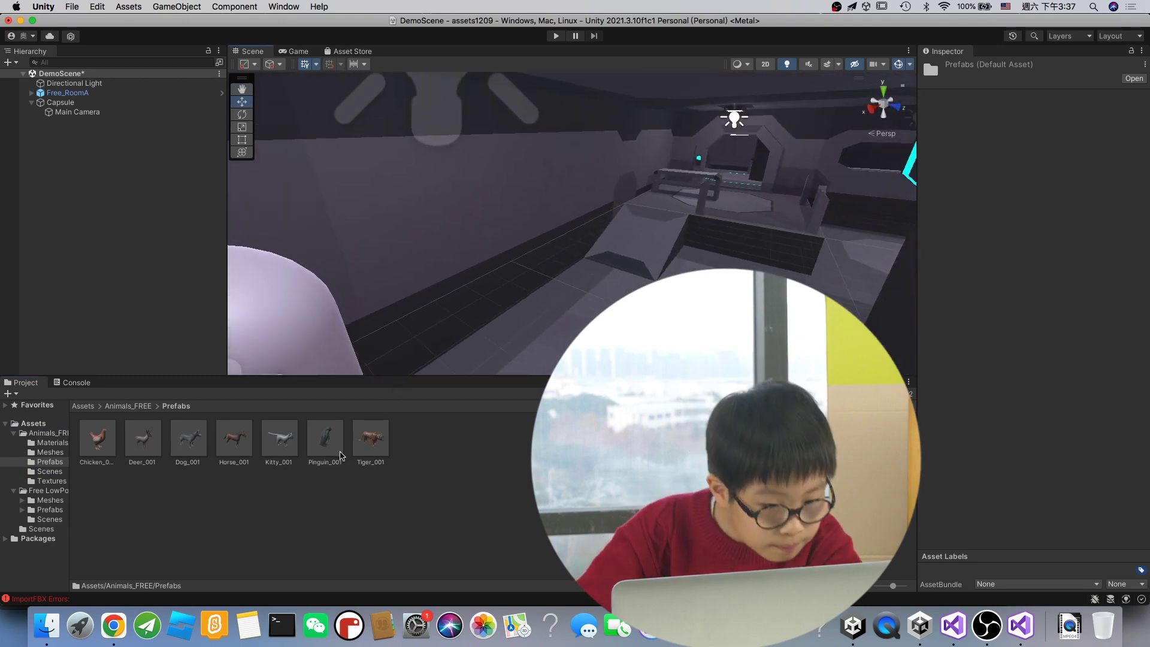
- Open the Tiger_001 prefab to examine its model and return to the demo scene
left_click(382, 447)
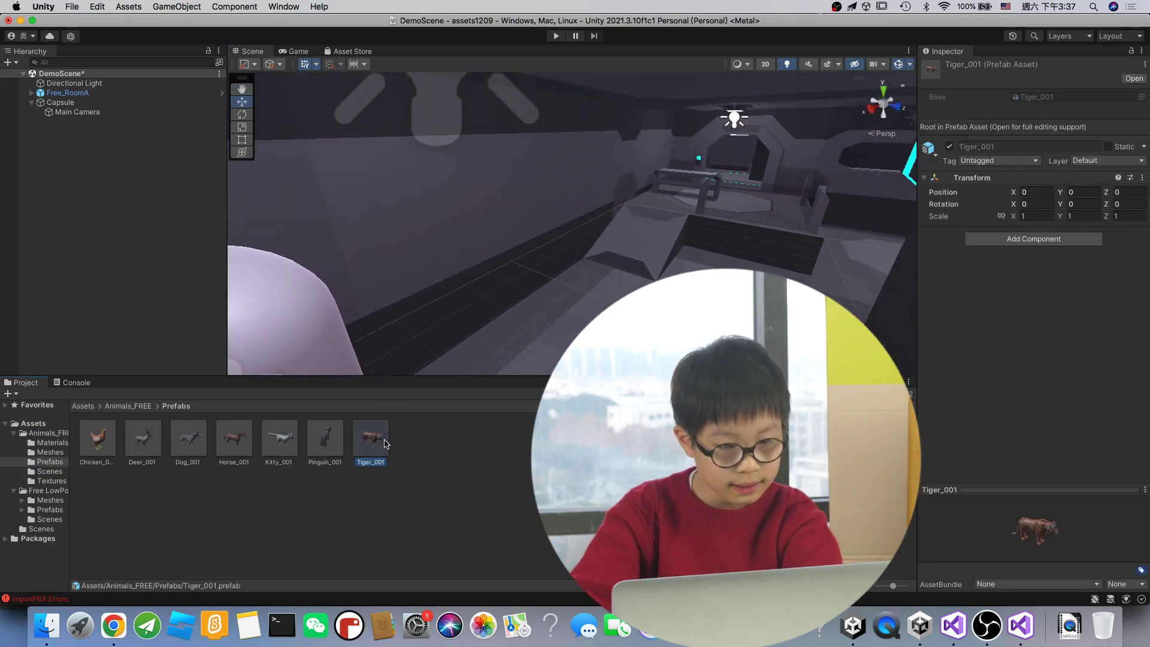
double_click(385, 443)
right_click_drag(502, 280, 386, 291)
scroll(602, 147, "up", 5)
scroll(603, 148, "down", 10)
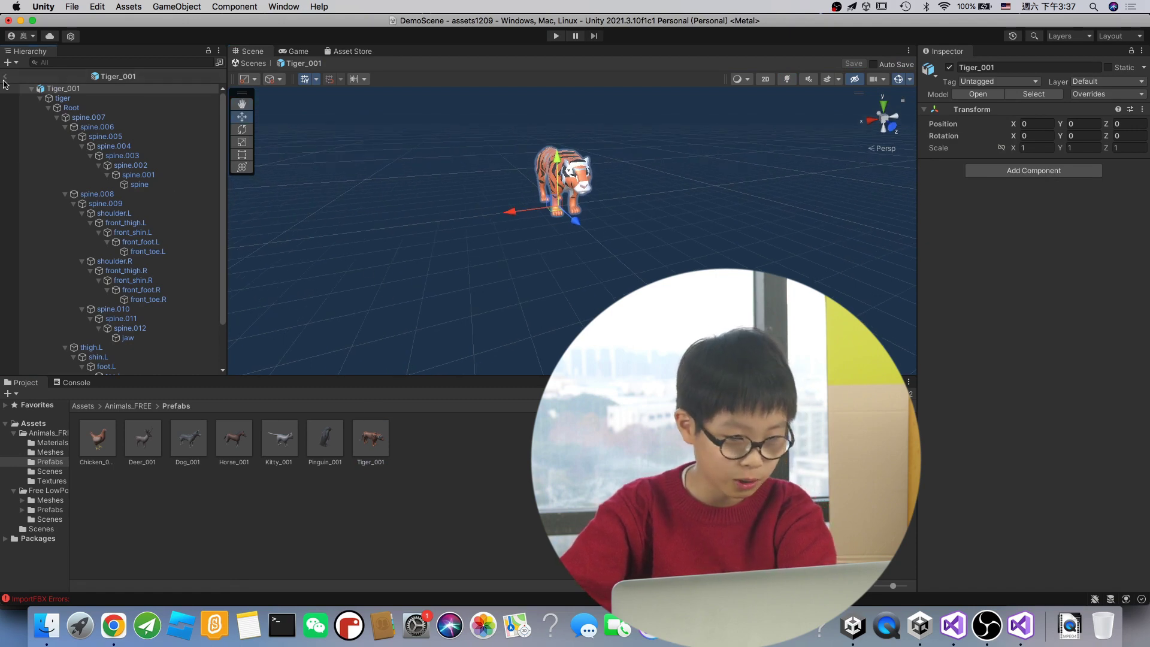
left_click(5, 77)
- Place the Tiger_001 prefab on the sci-fi room's floor and add a Rigidbody component to it
left_click_drag(369, 437, 773, 267)
right_click_drag(773, 267, 605, 282)
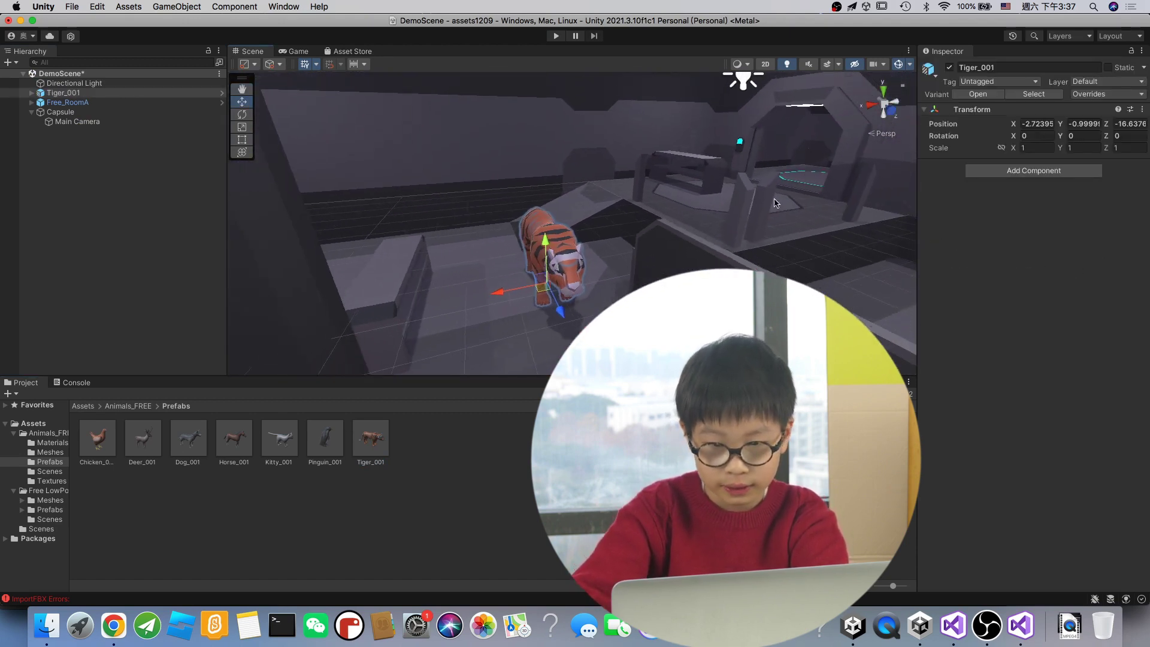
left_click(998, 171)
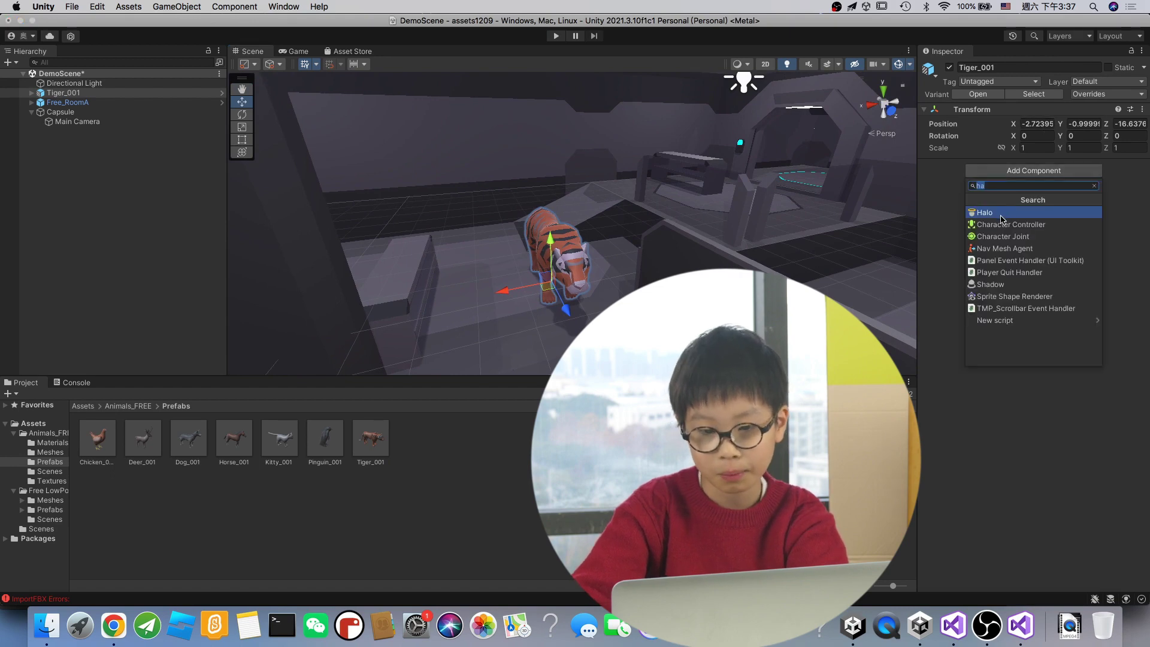
type("rig")
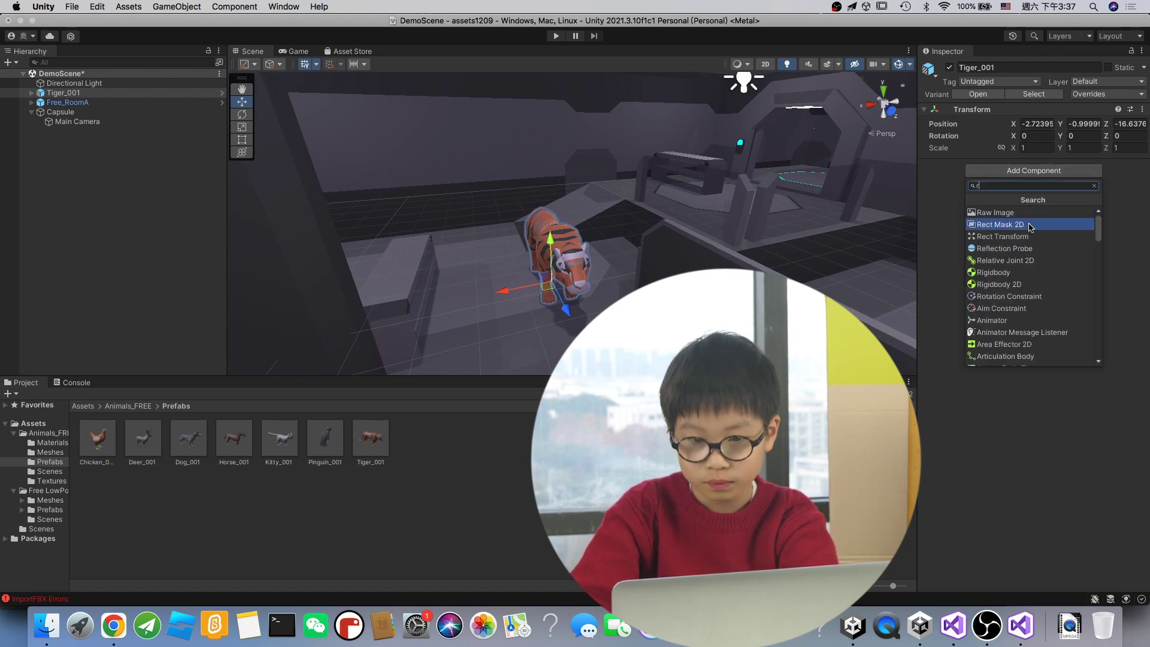
left_click(1009, 274)
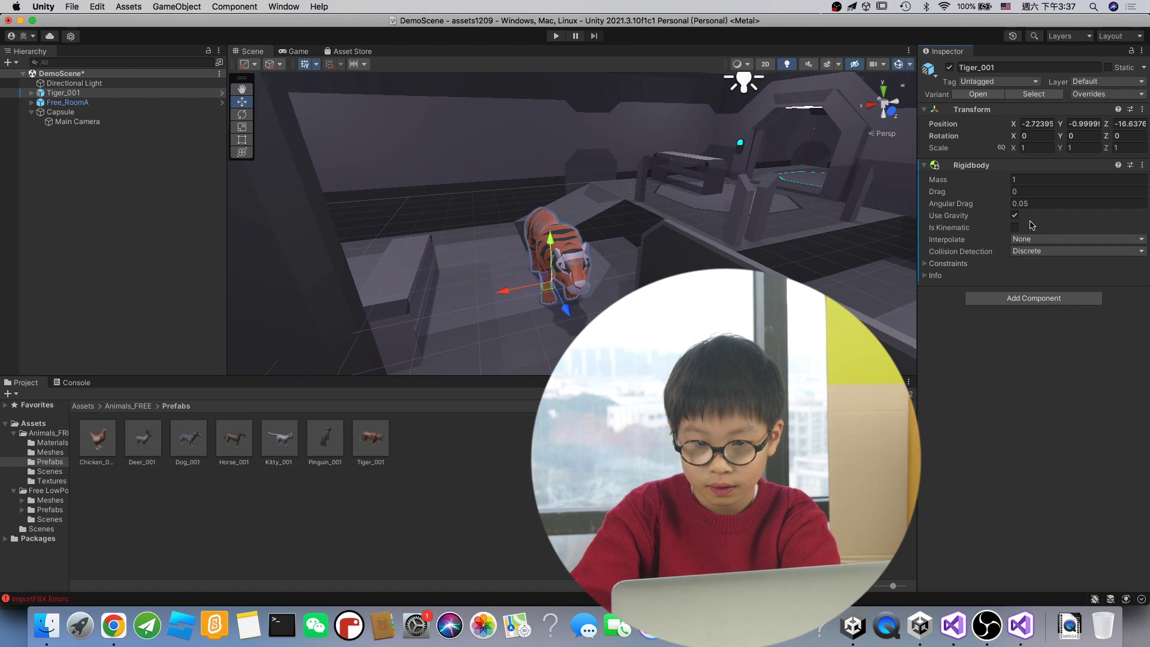
- Add a Box Collider component to the tiger with its center Y at 0.6
left_click(1020, 296)
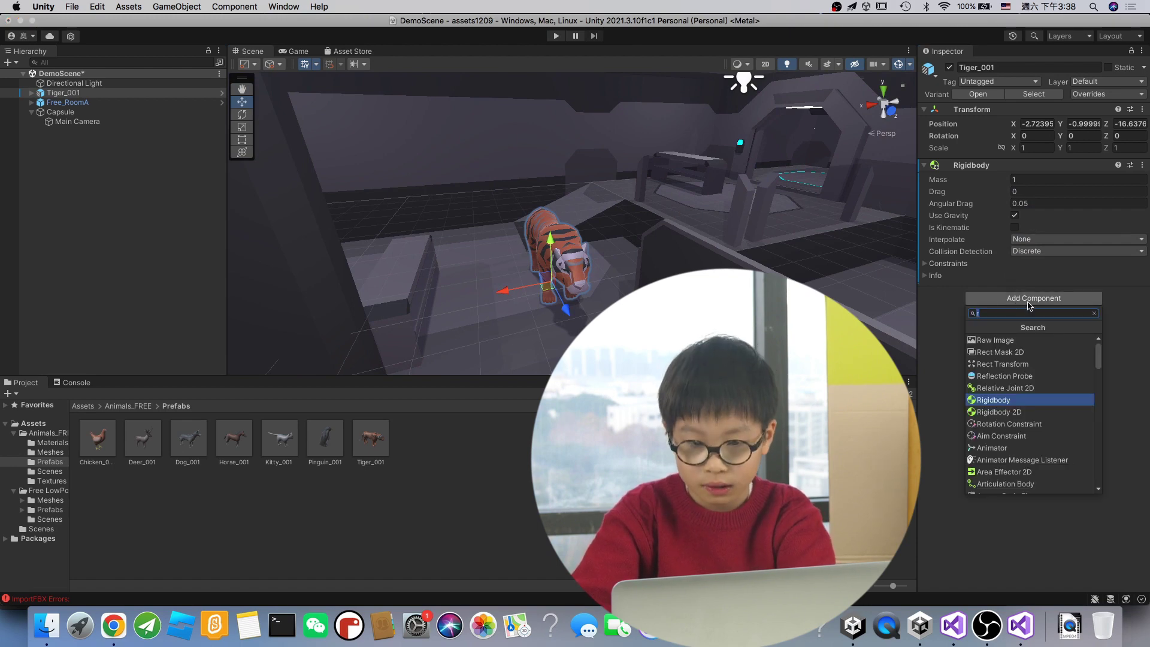
type("bo")
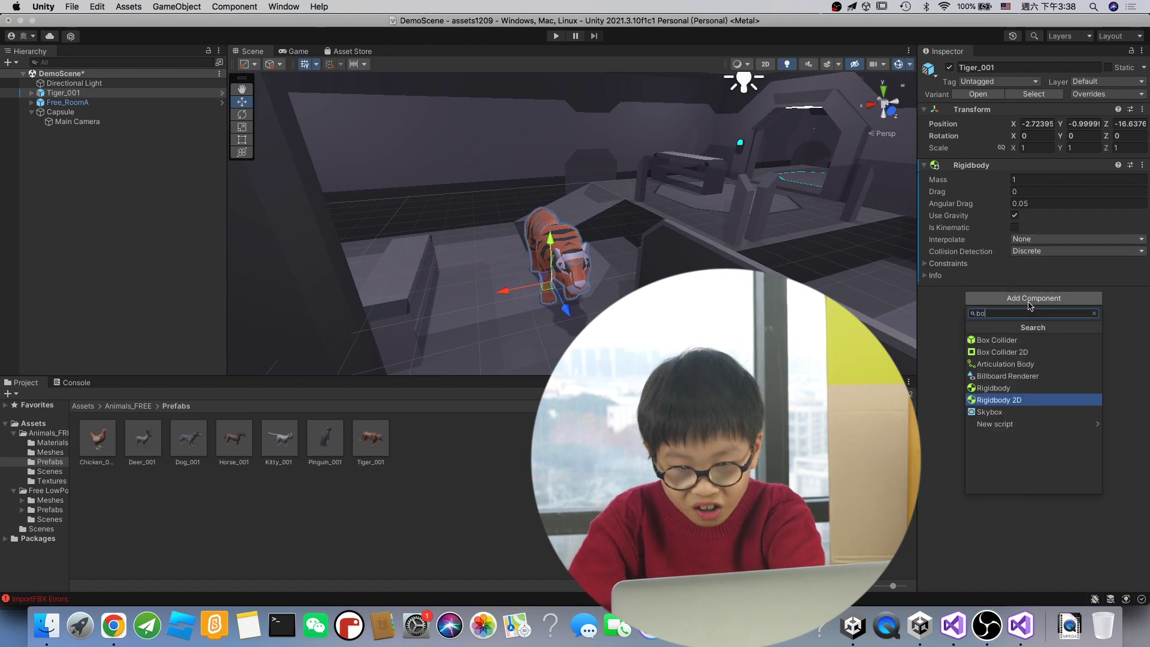
left_click(1026, 349)
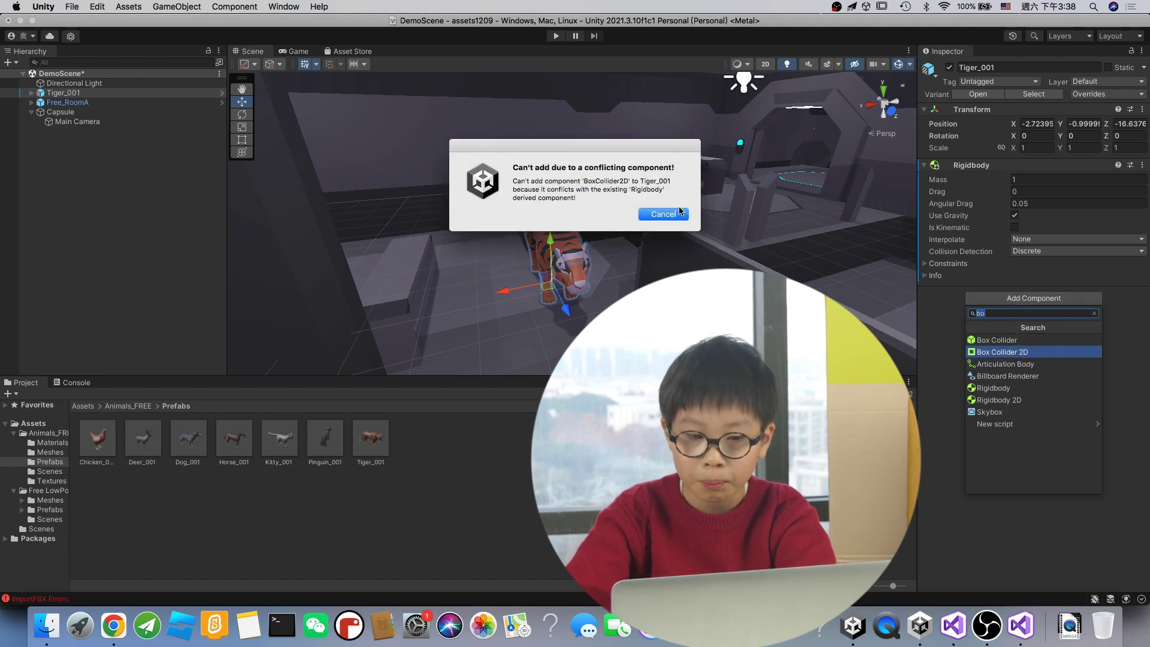
left_click(664, 213)
left_click(997, 305)
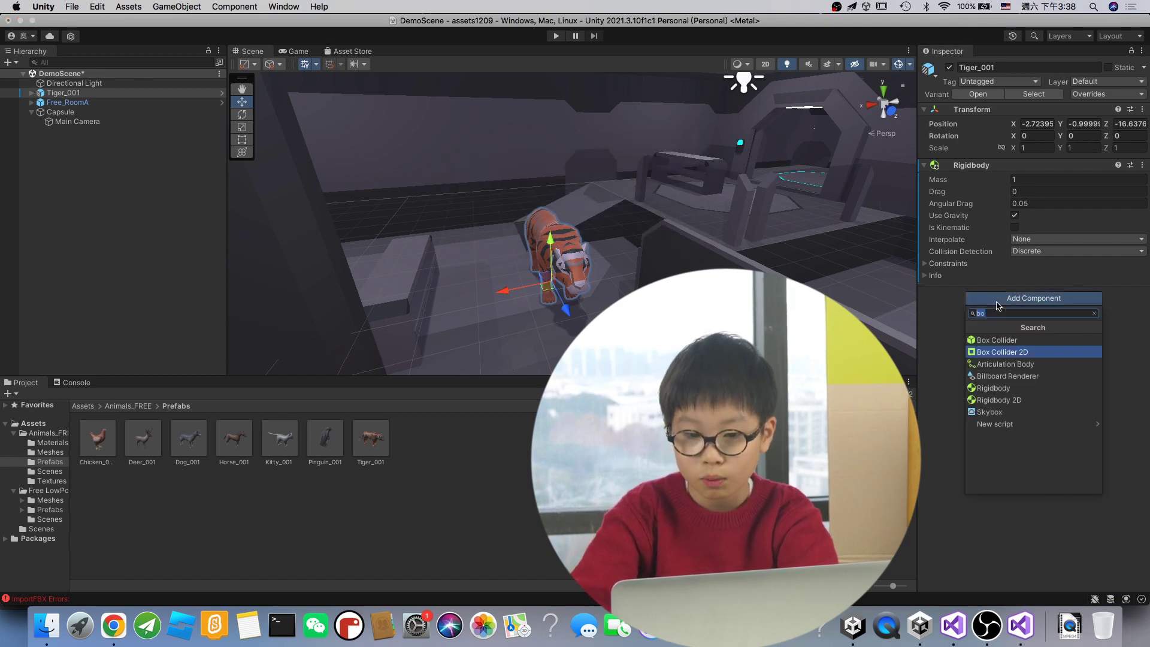
left_click(998, 341)
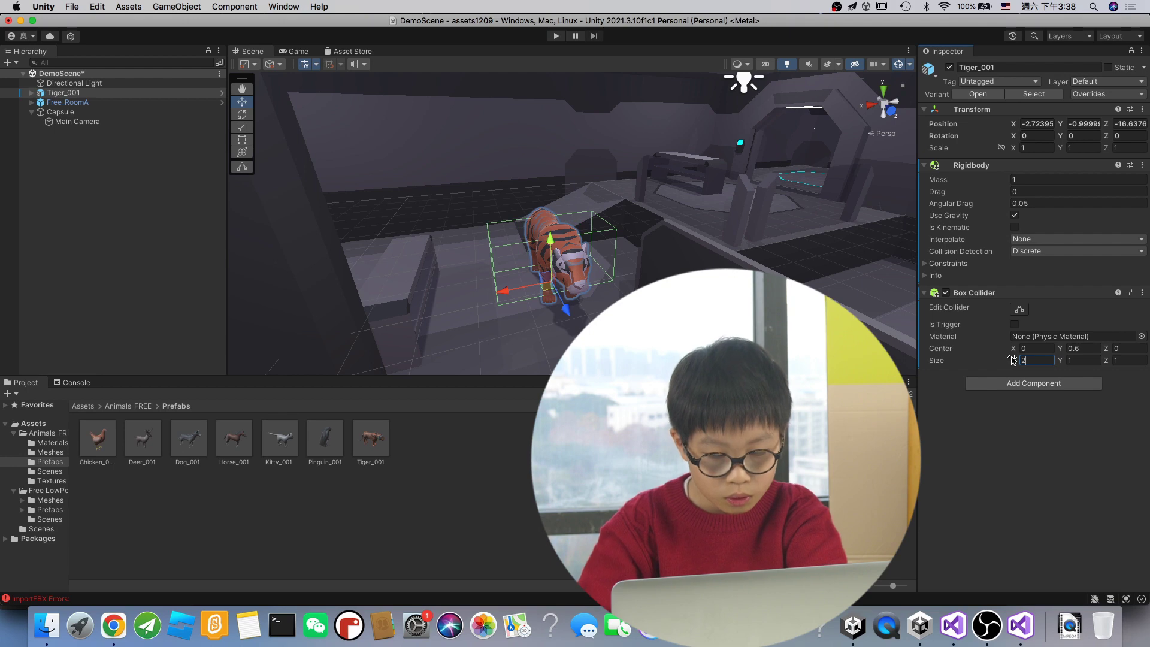
- Set the tiger's collider size to X 1, Y 1, Z 2 and raise the tiger to about Y 0.71
key("BackSpace")
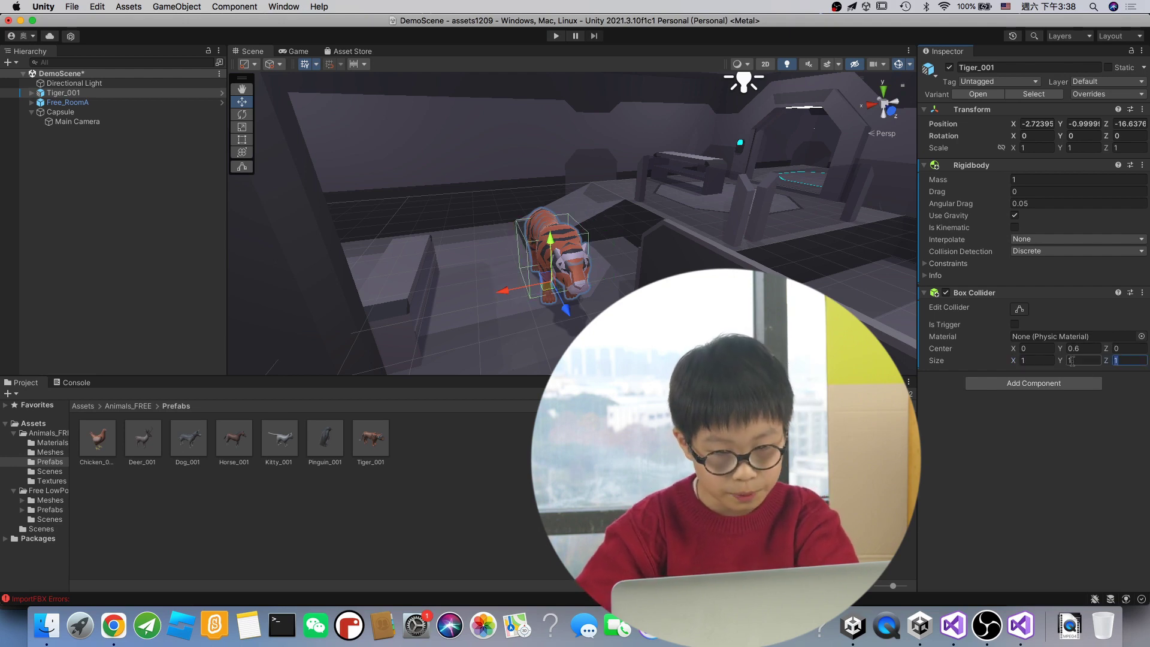
type("2")
left_click_drag(904, 349, 892, 178, "alt")
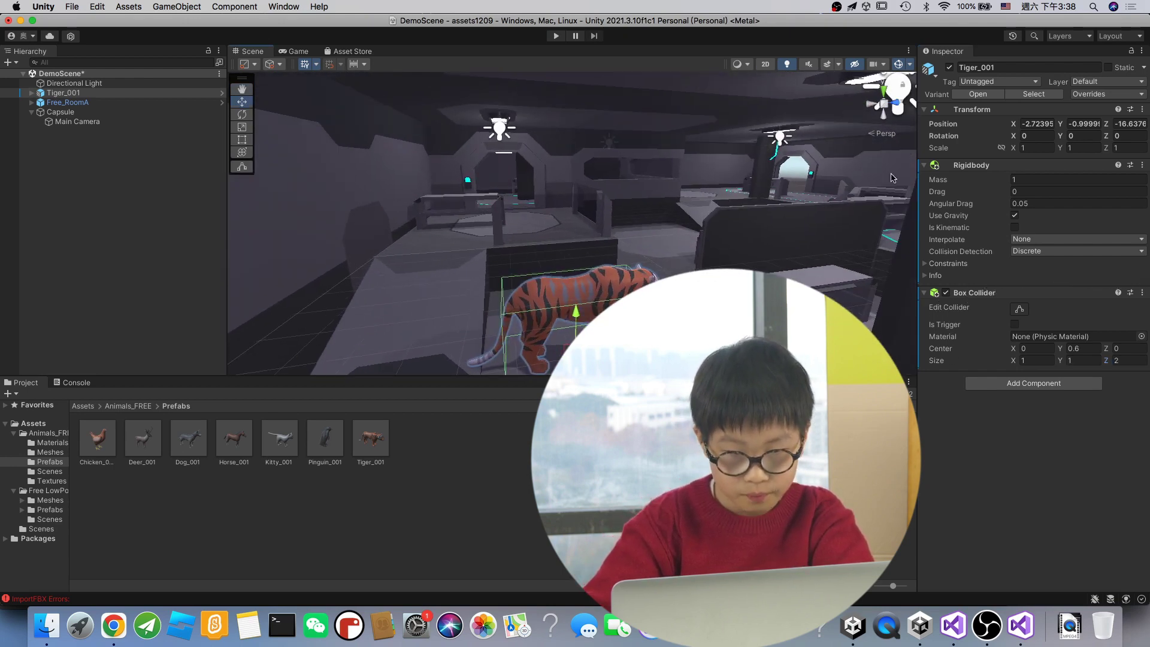
left_click_drag(576, 327, 573, 209)
- Play-test the scene with the tiger in a maximized Game view and exit Play mode
left_click(557, 37)
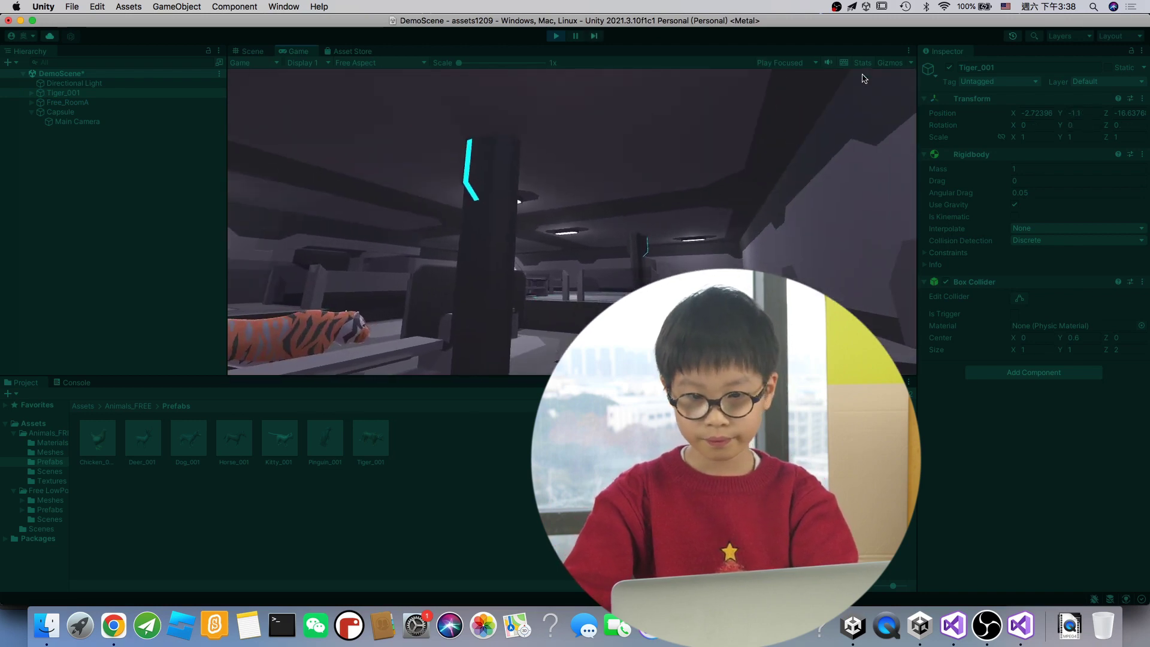
left_click(910, 52)
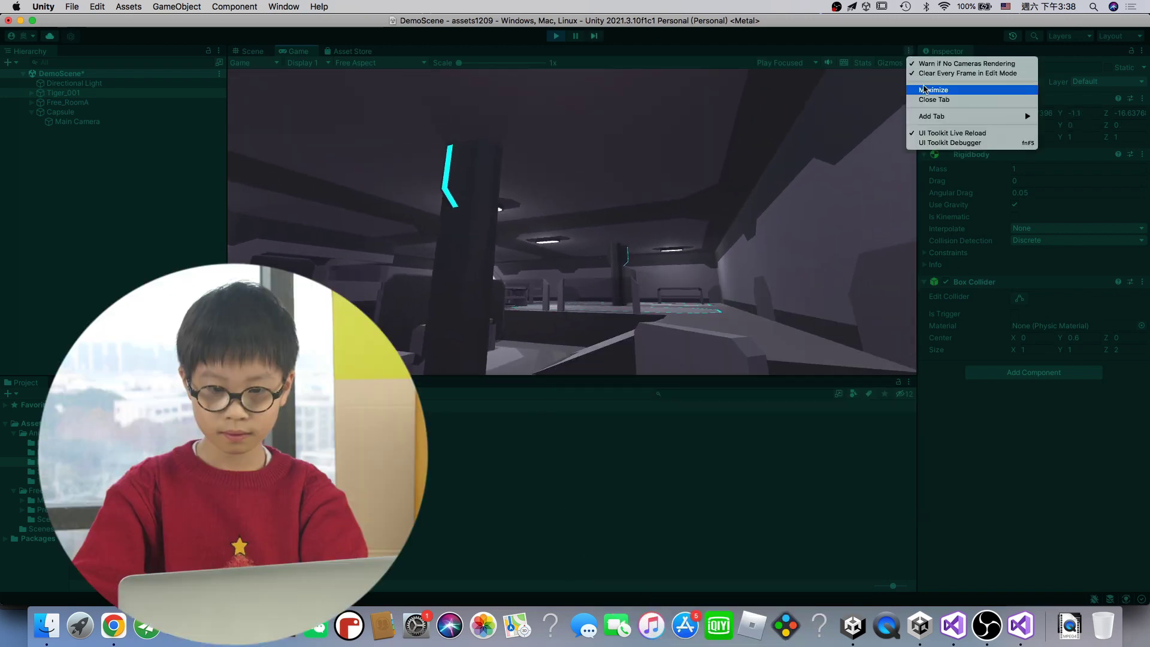
left_click(925, 90)
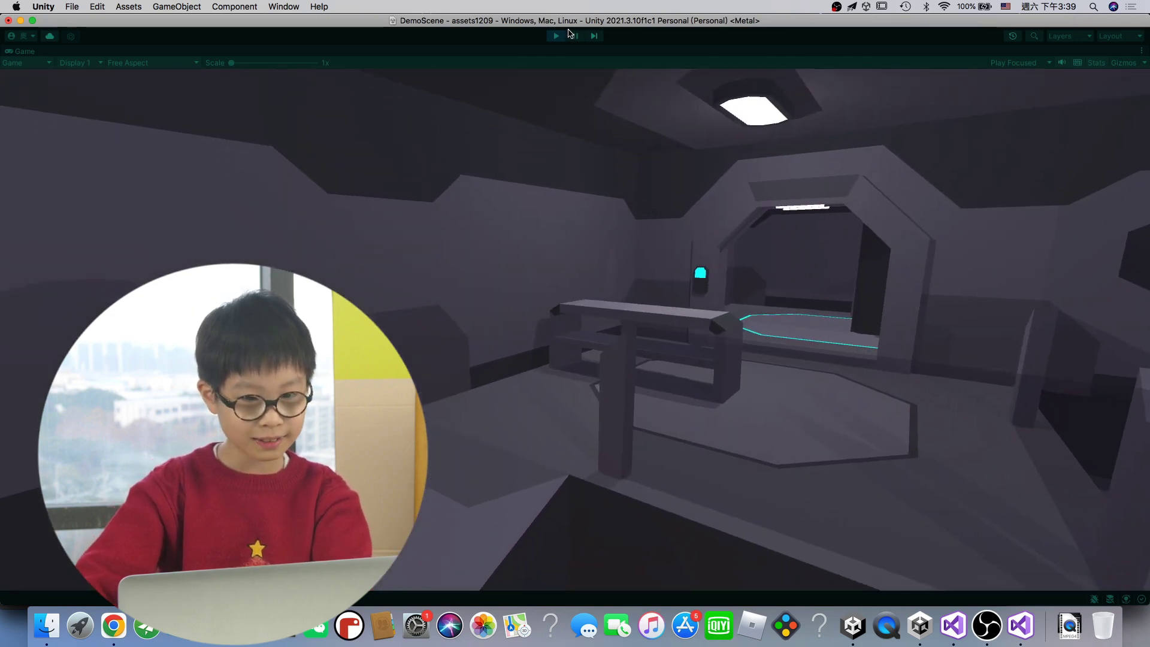
left_click(556, 36)
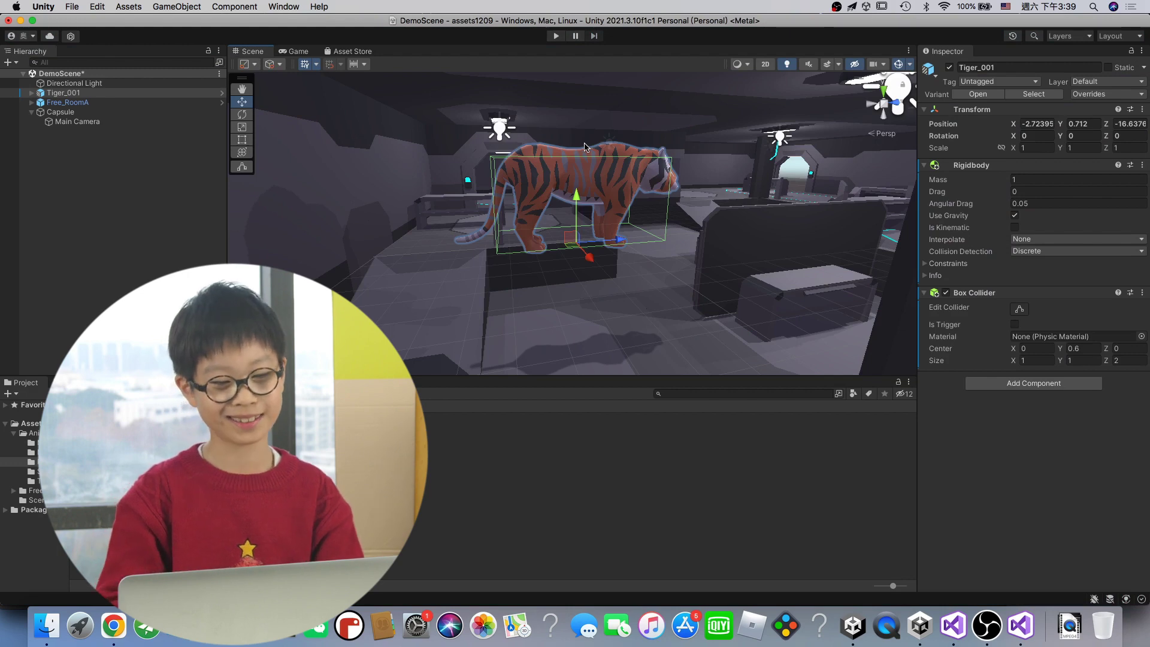
- Duplicate Tiger_001 over and over in place to create about 34 stacked copies
left_click(162, 93)
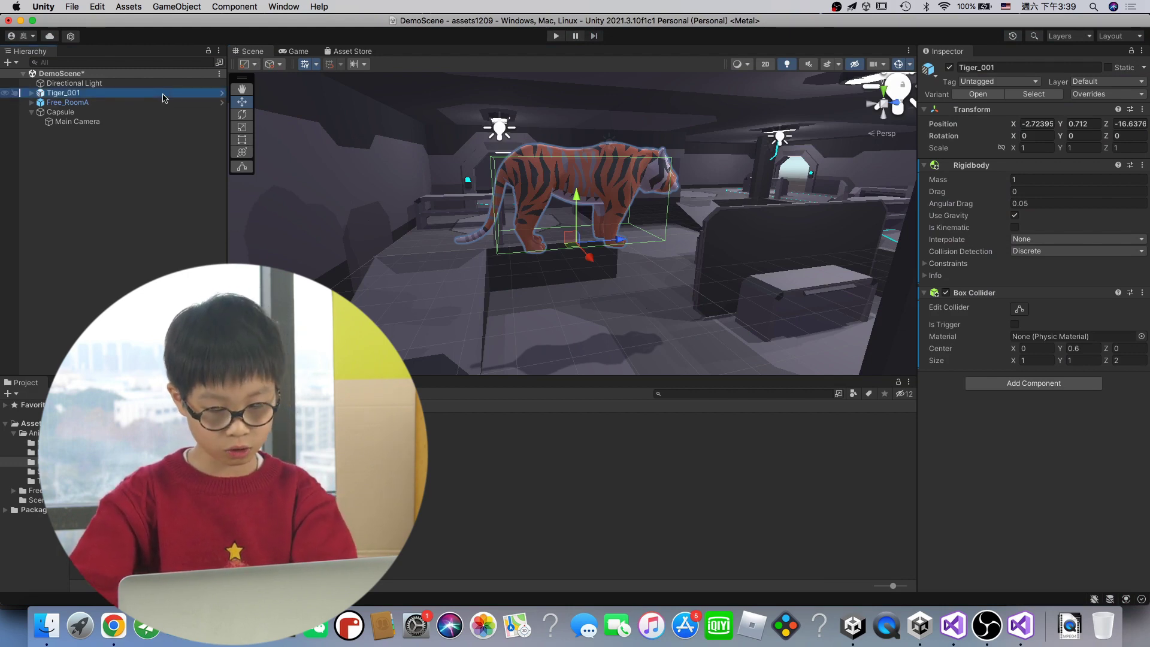
key("super+d")
key("super+d")
key("super+d")
key("super+d")
key("super+d")
key("super+d")
key("super+d")
key("super+d")
key("super+d")
key("super+d")
key("super+d")
key("super+d")
key("super+d")
key("super+d")
key("super+d")
key("super+d")
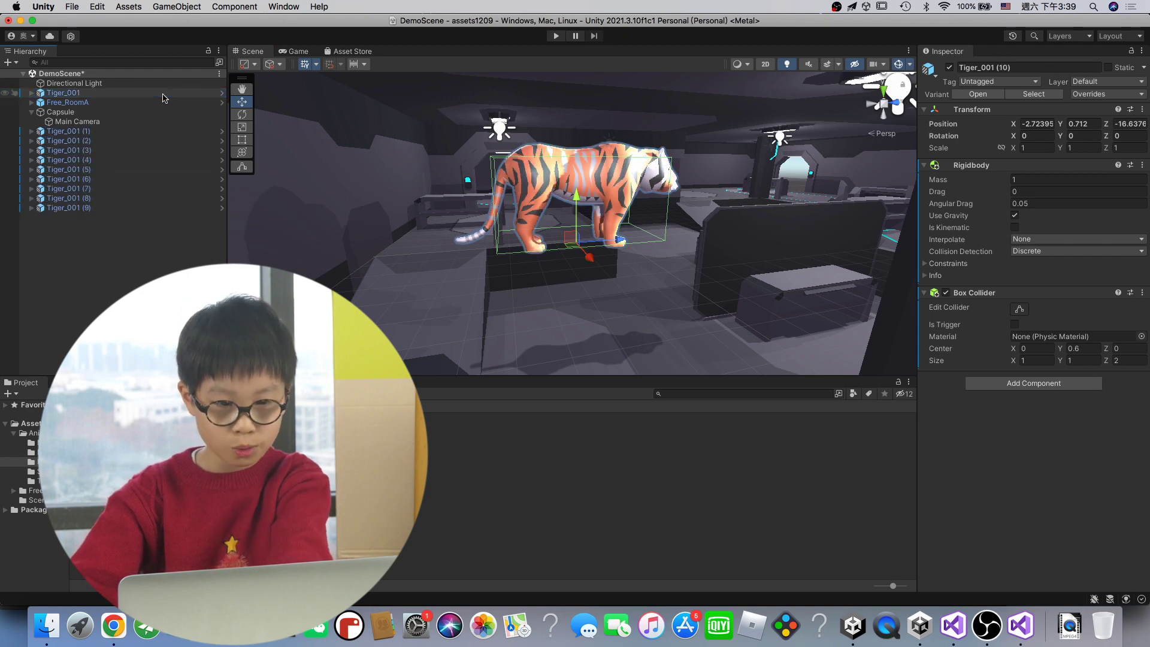
key("super+d")
key("super+d")
key("super+d")
key("super+d")
key("super+d")
key("super+d")
key("super+d")
key("super+d")
key("super+d")
key("super+d")
key("super+d")
key("super+d")
key("super+d")
key("super+d")
key("super+d")
key("super+d")
key("super+d")
key("super+d")
key("super+d")
key("super+d")
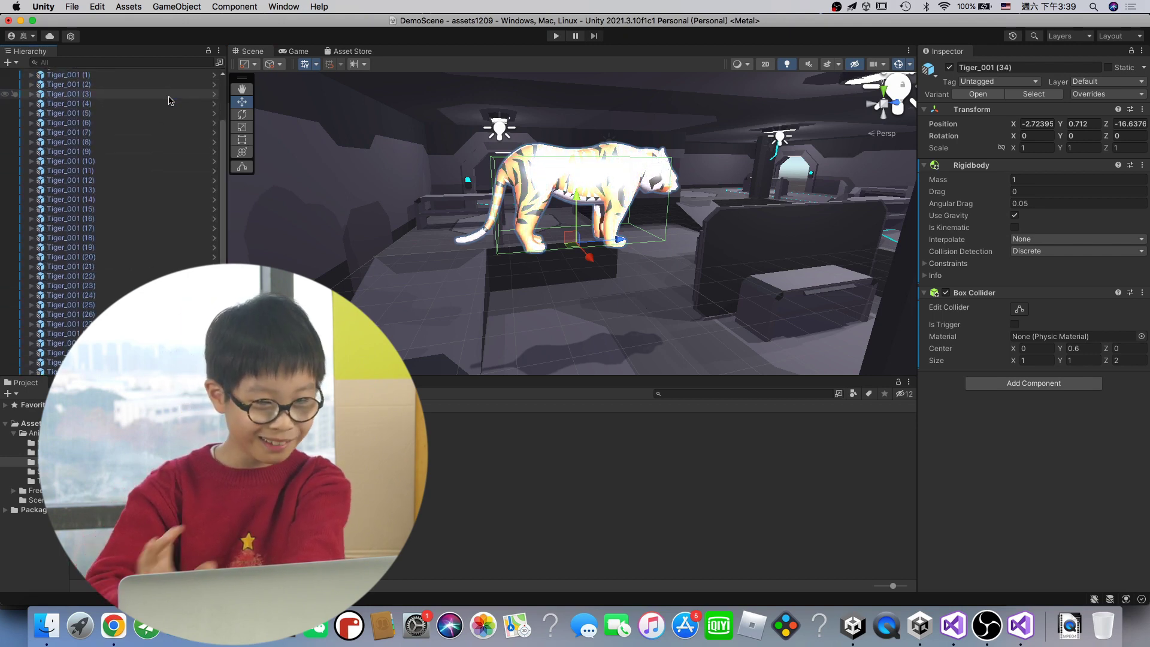
- Keep duplicating the tiger in place until the stack reaches copy 91
key("super+d")
key("super+d")
key("super+d")
key("super+d")
key("super+d")
key("super+d")
key("super+d")
key("super+d")
key("super+d")
key("super+d")
key("super+d")
key("super+d")
key("super+d")
key("super+d")
key("super+d")
key("super+d")
key("super+d")
key("super+d")
key("super+d")
key("super+d")
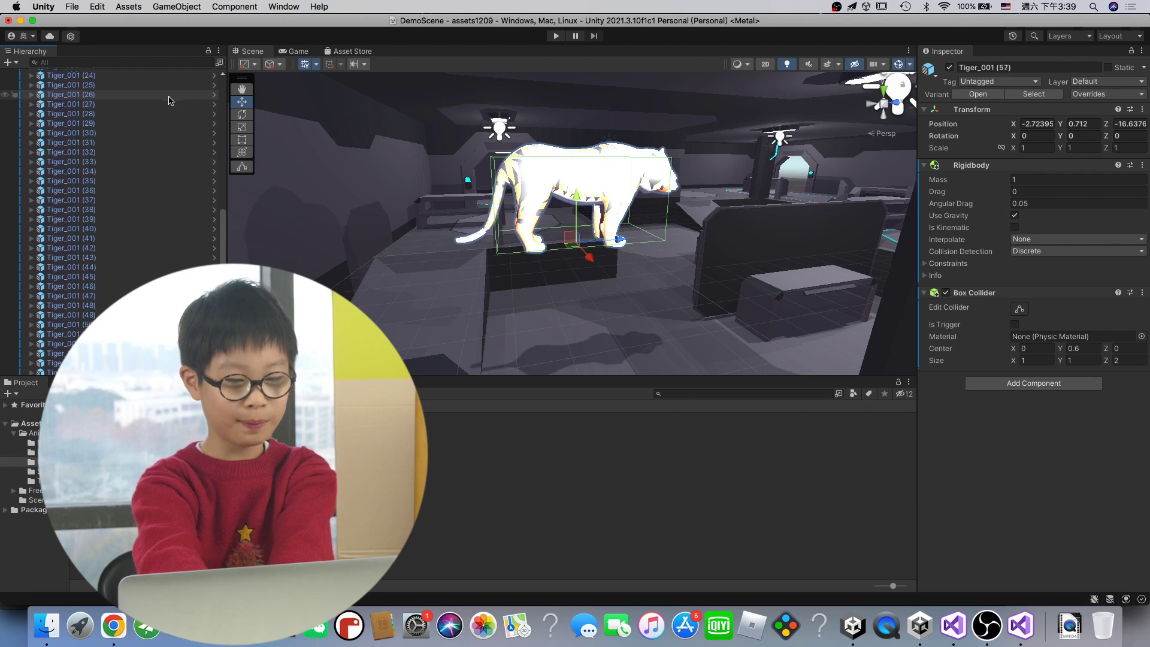
key("super+d")
key("super+d")
key("super+d")
key("super+d")
key("super+d")
key("super+d")
key("super+d")
key("super+d")
key("super+d")
key("super+d")
key("super+d")
key("super+d")
key("super+d")
key("super+d")
key("super+d")
key("super+d")
key("super+d")
key("super+d")
key("super+d")
key("super+d")
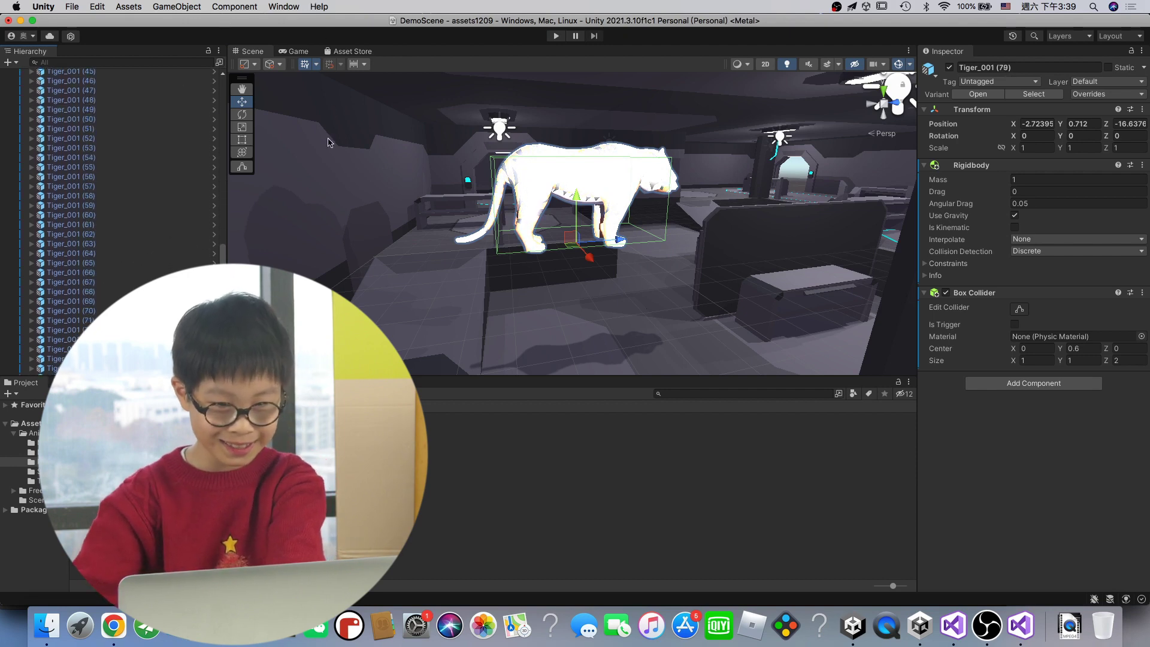
key("super+d")
key("super+d")
key("super+d")
key("super+d")
key("super+d")
key("super+d")
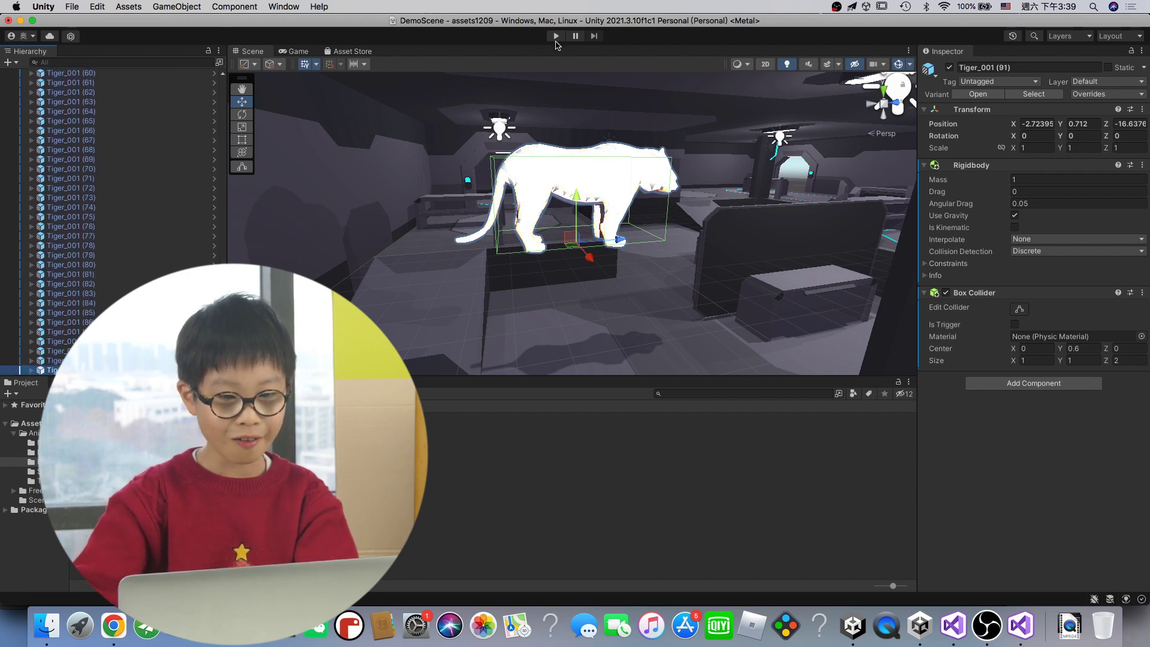
- Play-test the scene with the crowd of stacked physics tigers and exit Play mode
left_click(560, 37)
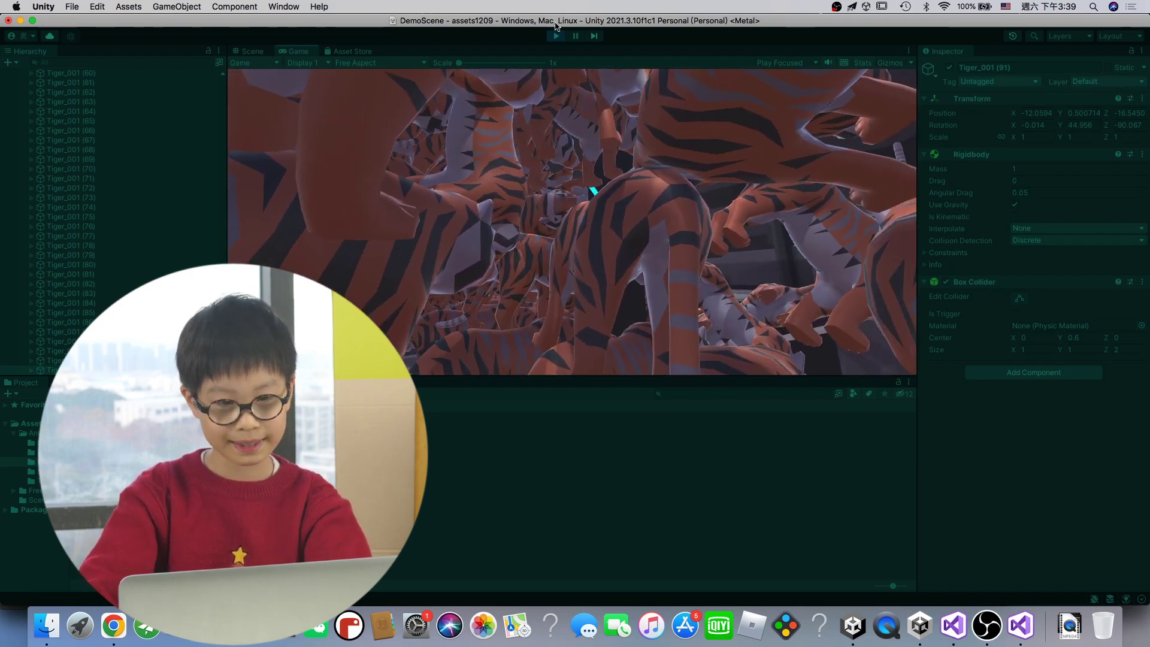
left_click(556, 35)
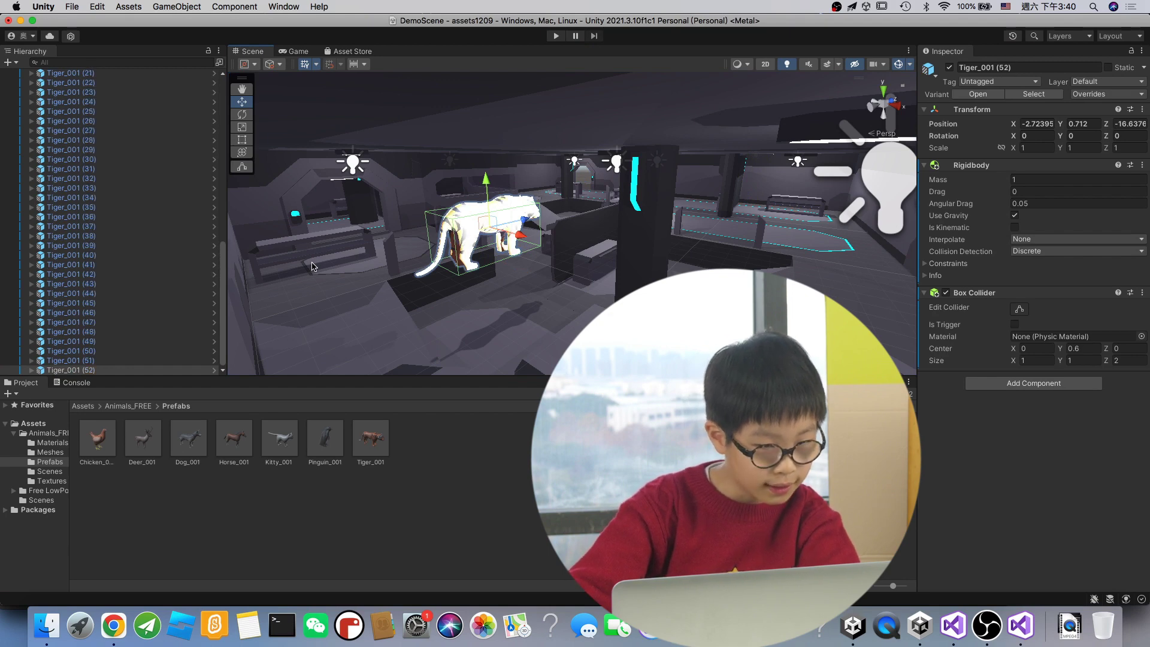
- Undo the tiger duplications until only the copies up to Tiger_001 (3) remain
key("super+z")
key("super+z")
key("super+z")
key("super+z")
key("super+z")
key("super+z")
key("super+z")
key("super+z")
key("super+z")
key("super+z")
key("super+z")
key("super+z")
key("super+z")
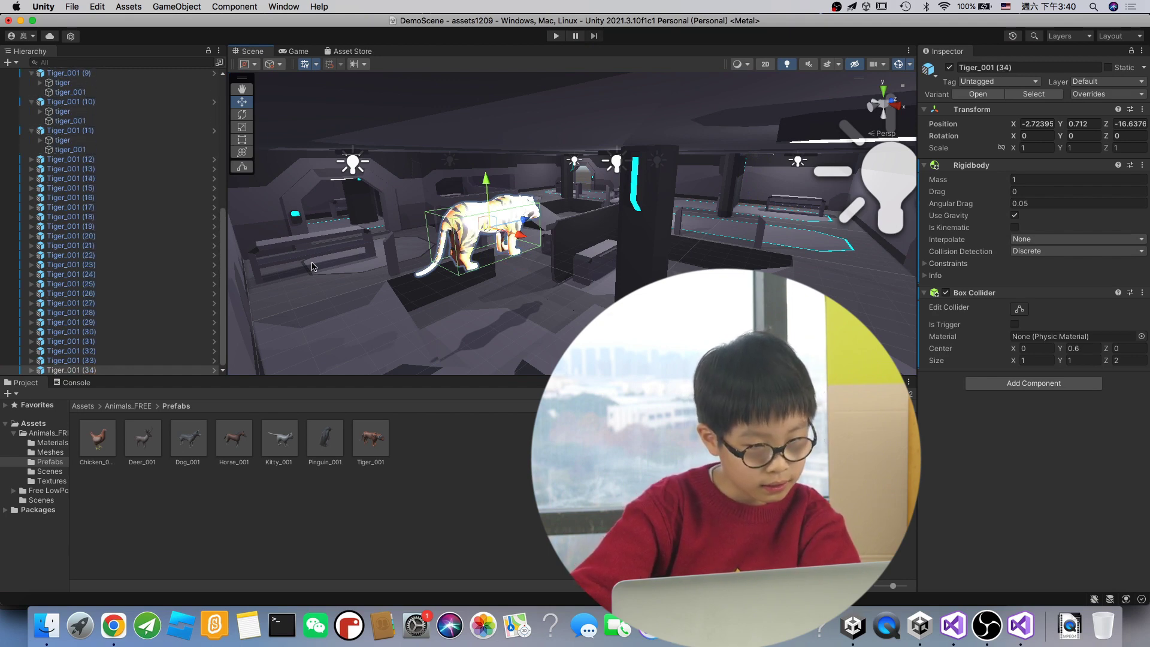
key("super+z")
key("super+z")
key("super+z")
key("super+z")
key("super+z")
key("super+z")
key("super+z")
key("super+z")
key("super+z")
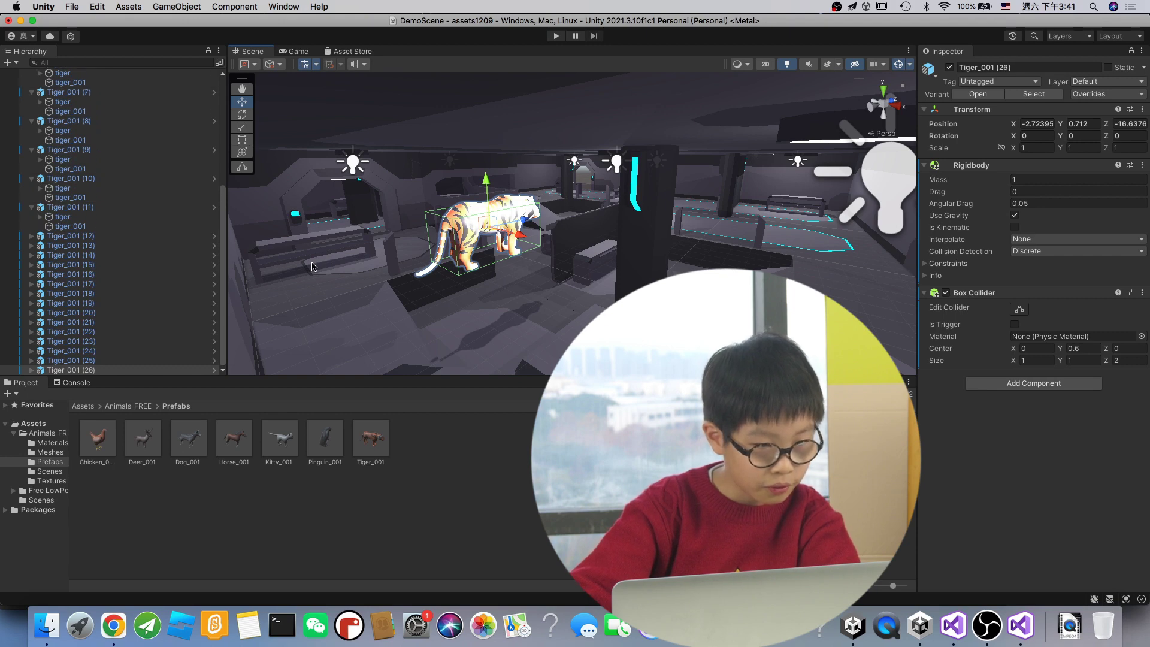
key("super+z")
key("super+z")
key("super+z")
key("super+z")
key("super+z")
key("super+z")
key("super+z")
key("super+z")
key("super+z")
key("super+z")
key("super+z")
key("super+z")
key("super+z")
key("super+z")
key("super+z")
key("super+z")
key("super+z")
key("super+z")
key("super+z")
key("super+z")
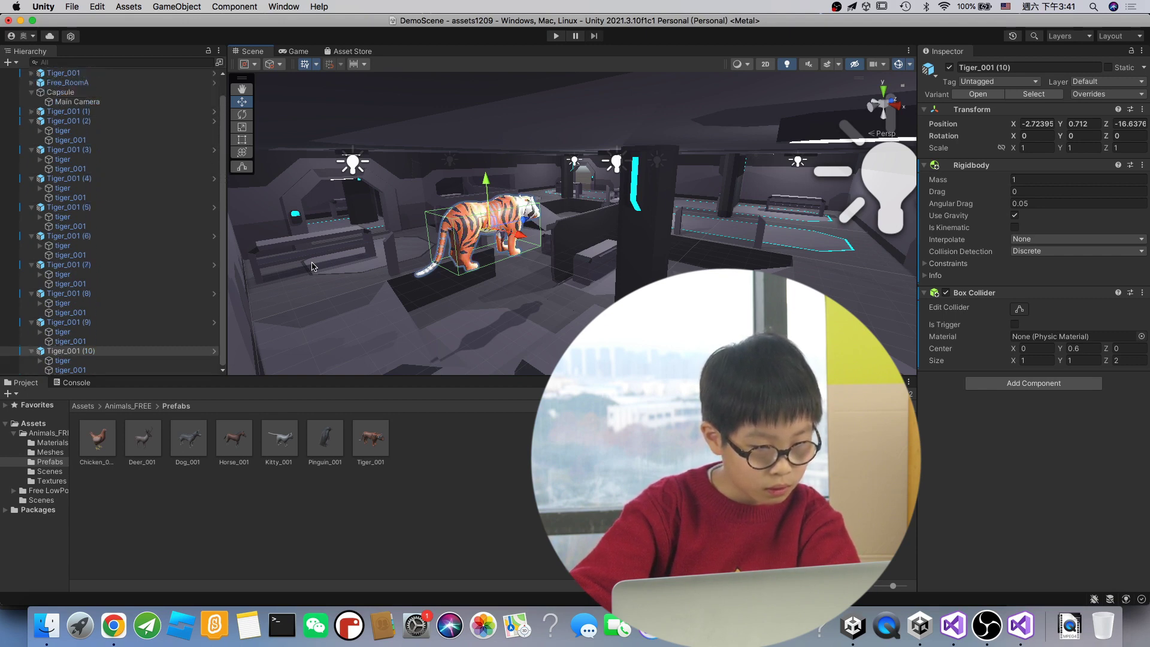
key("super+z")
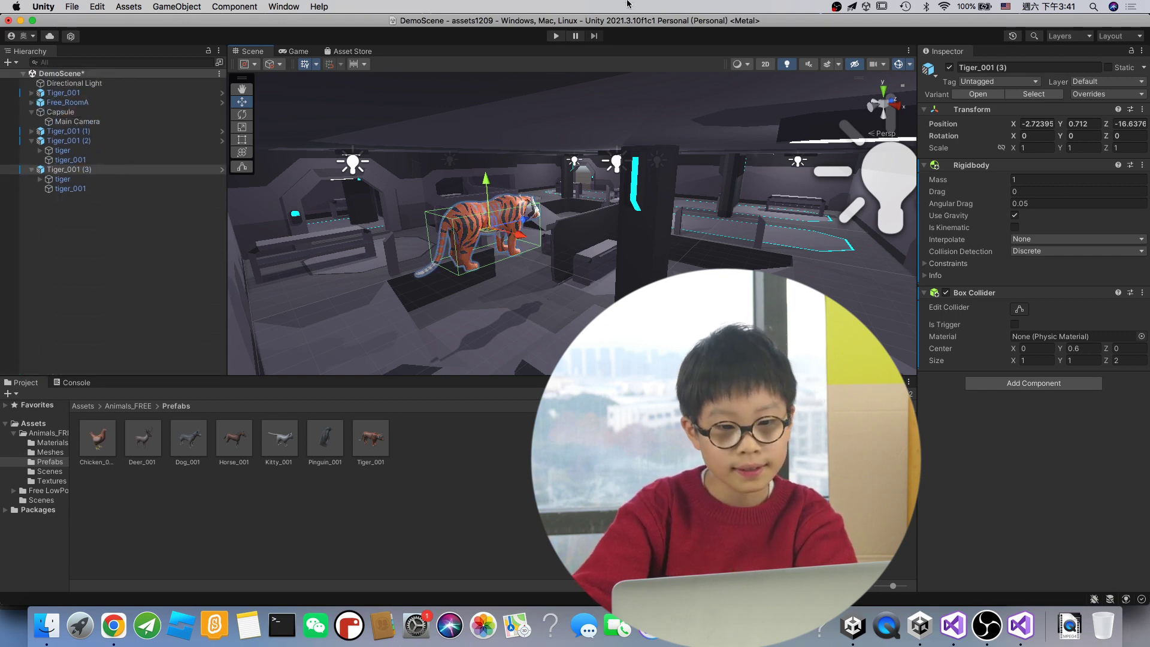
- Play-test the scene with the few remaining tigers in a maximized Game view and exit Play mode
left_click(557, 36)
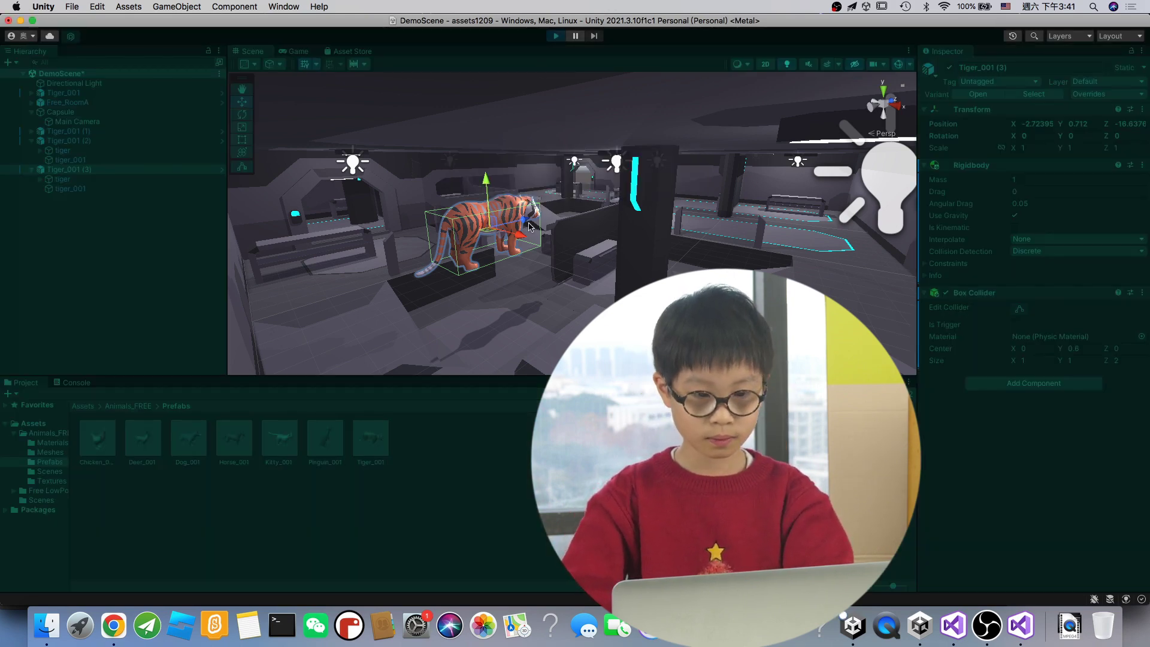
left_click(909, 51)
left_click(946, 92)
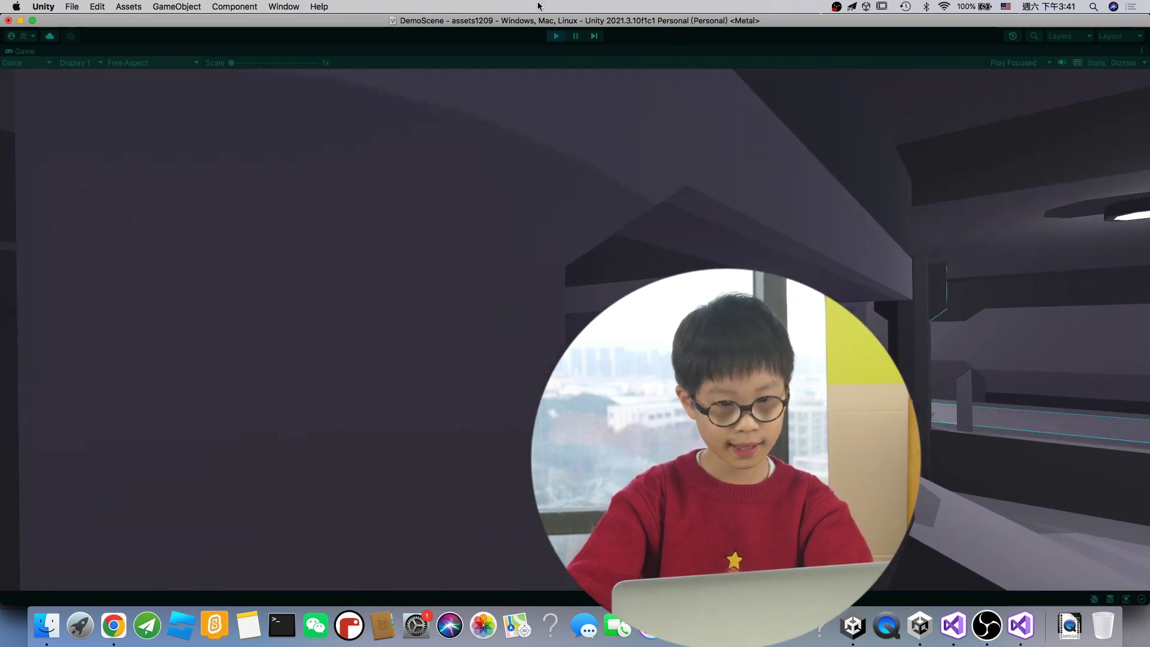
left_click(556, 36)
right_click_drag(603, 137, 557, 103)
scroll(552, 126, "up", 2)
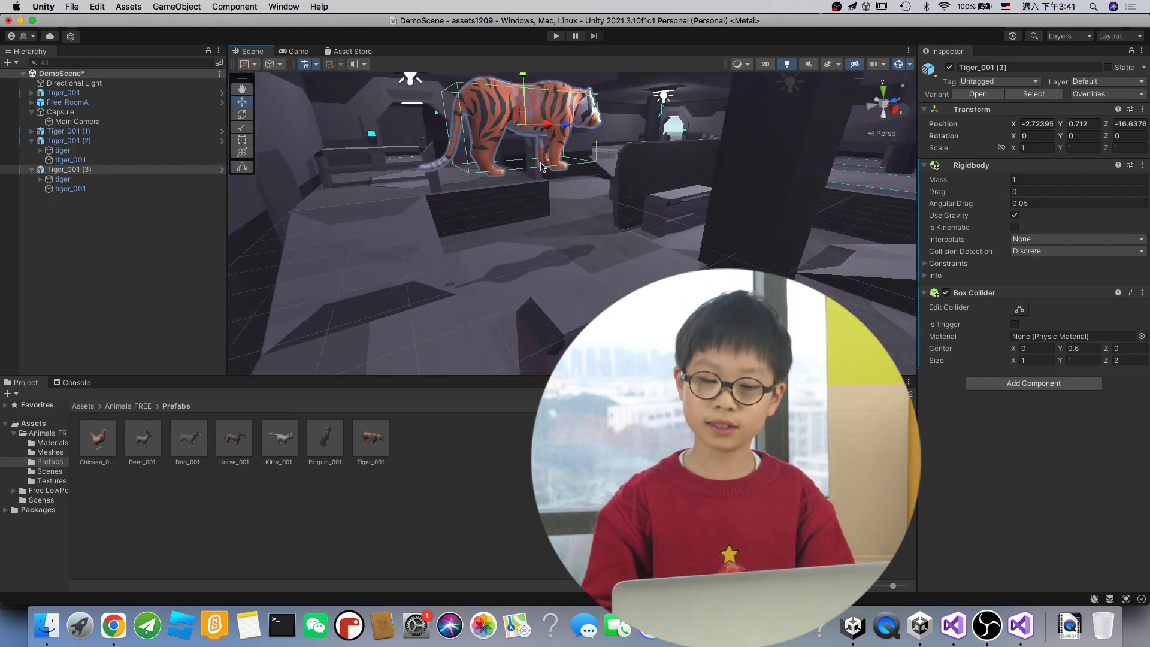
key("super+Tab")
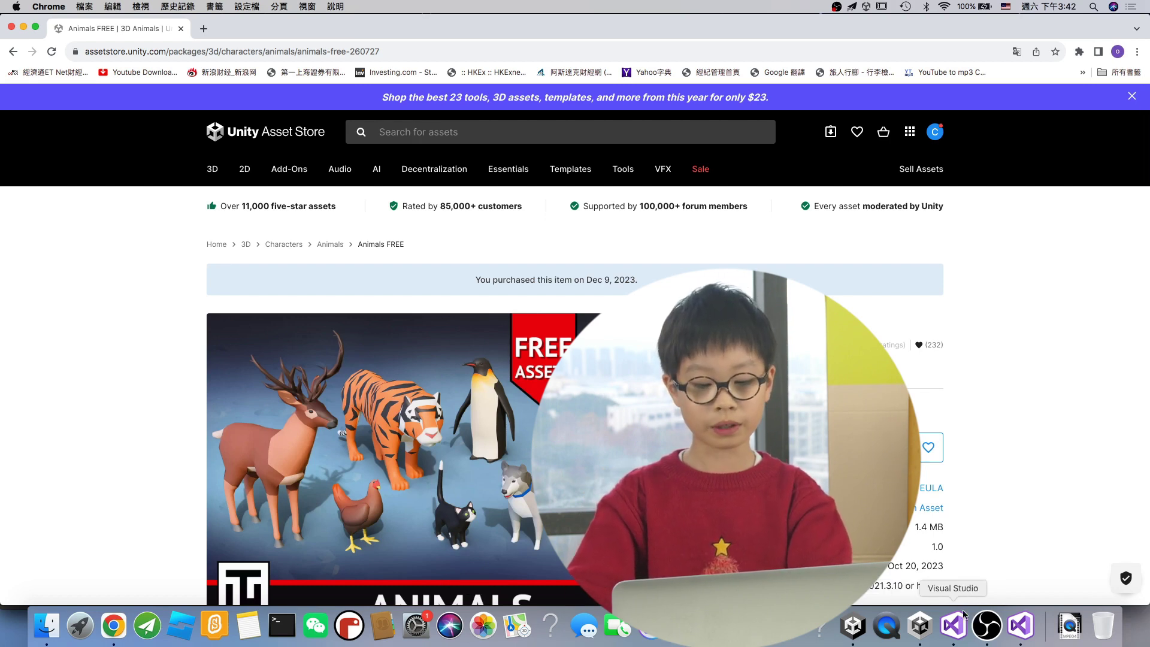
left_click(863, 632)
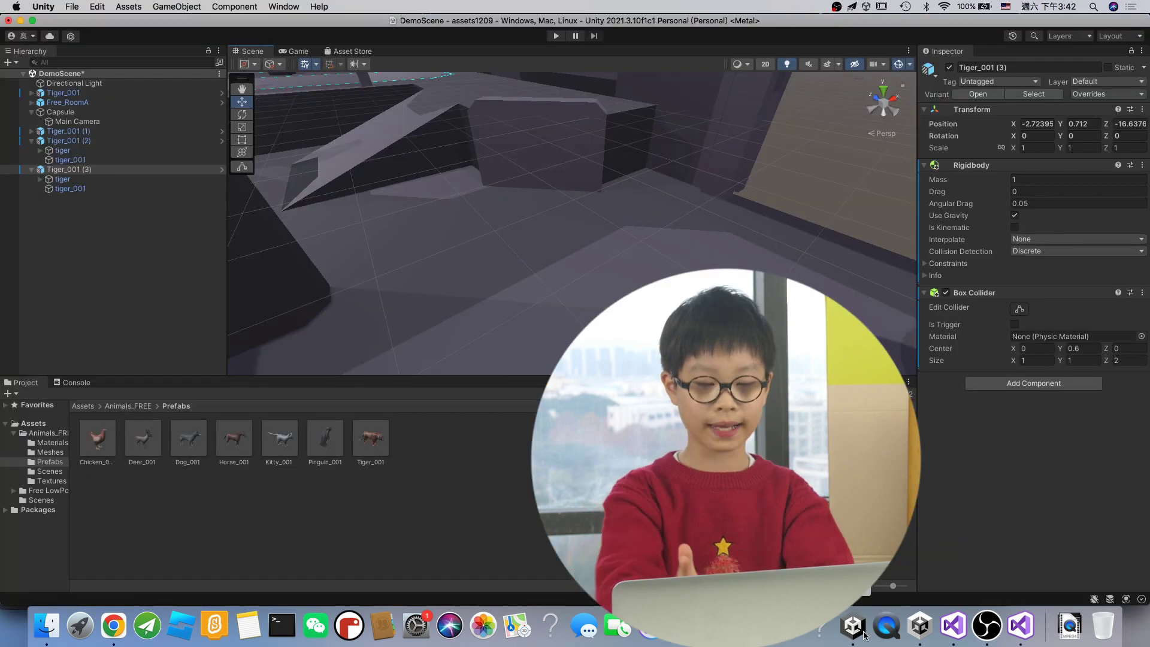